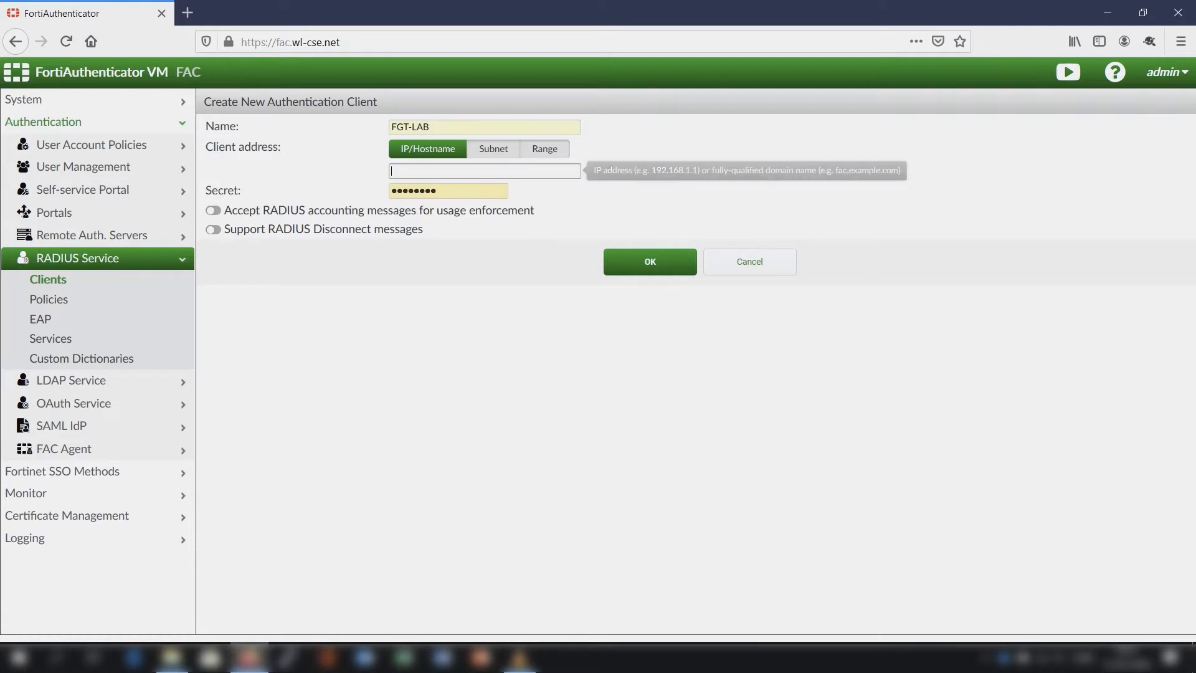
- Set the FGT-LAB authentication client's hostname to fgt.wl-cse.net
{"action": "type", "text": "fg"}
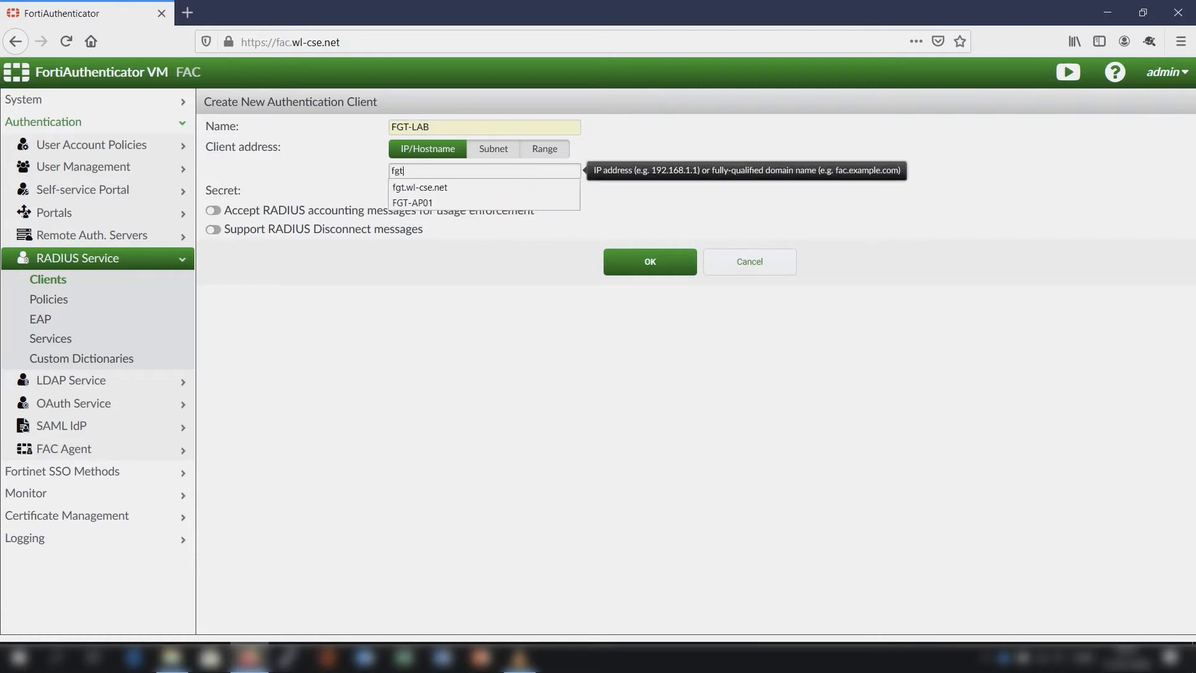
{"action": "type", "text": "t"}
{"action": "key", "text": "Down"}
{"action": "key", "text": "Return"}
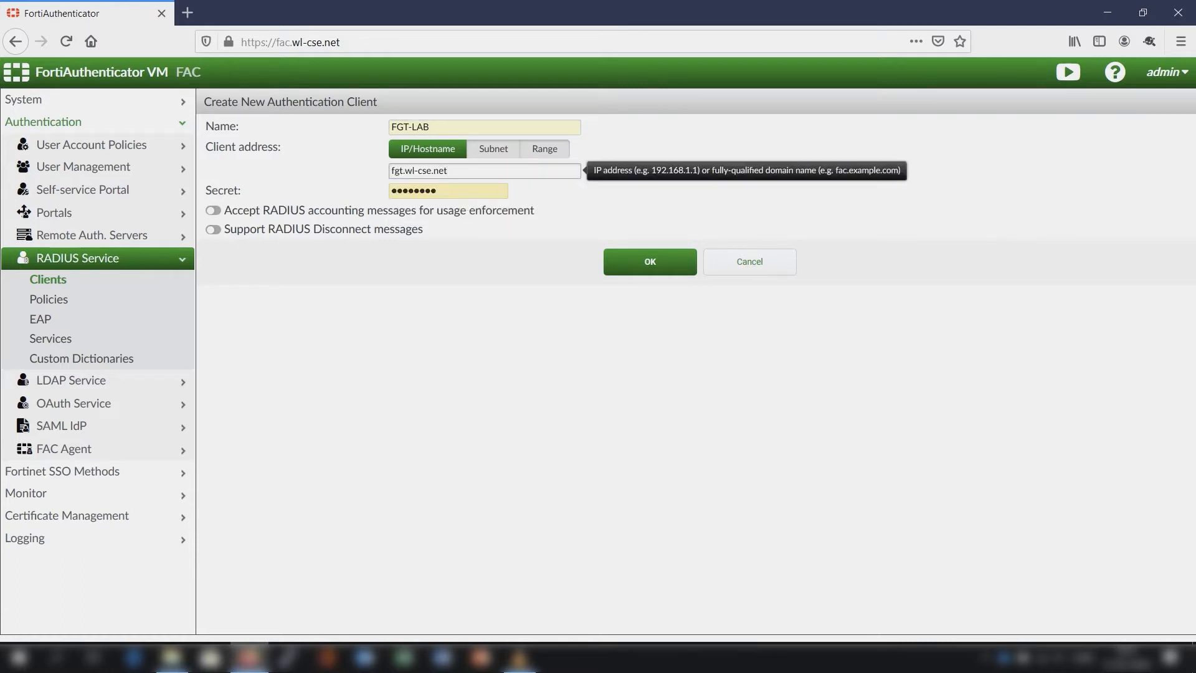
- Clear the prefilled secret of the authentication client and enter the shared RADIUS secret
{"action": "left_click", "coordinate": [448, 191]}
{"action": "key", "text": "BackSpace"}
{"action": "key", "text": "BackSpace"}
{"action": "key", "text": "BackSpace"}
{"action": "key", "text": "BackSpace"}
{"action": "key", "text": "BackSpace"}
{"action": "key", "text": "BackSpace"}
{"action": "key", "text": "BackSpace"}
{"action": "key", "text": "BackSpace"}
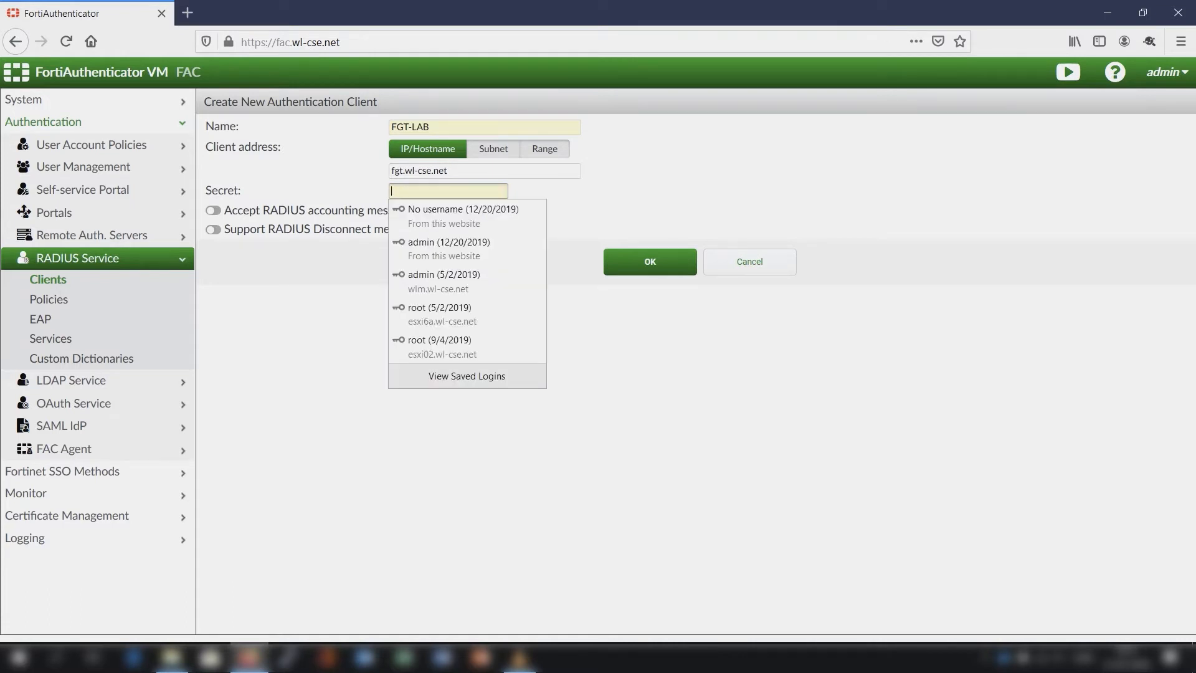
{"action": "type", "text": "fortinet"}
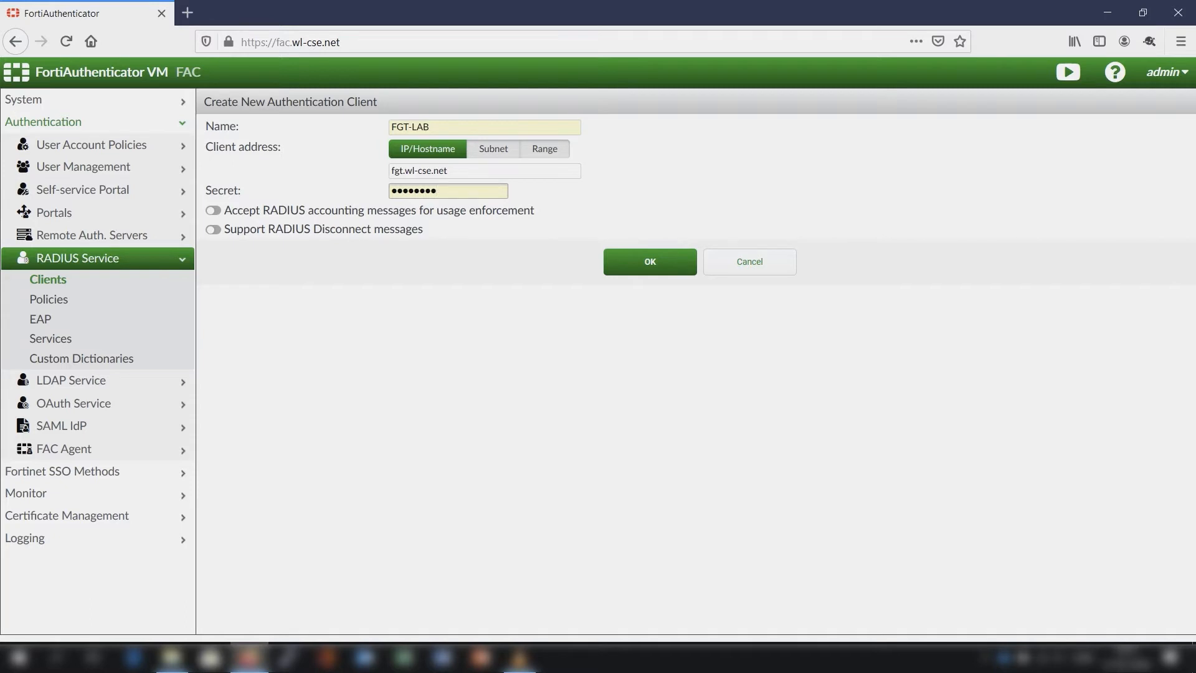
- Enable RADIUS accounting messages for usage enforcement and RADIUS Disconnect messages, and save the new authentication client
{"action": "left_click", "coordinate": [213, 211]}
{"action": "left_click", "coordinate": [213, 229]}
{"action": "left_click", "coordinate": [650, 262]}
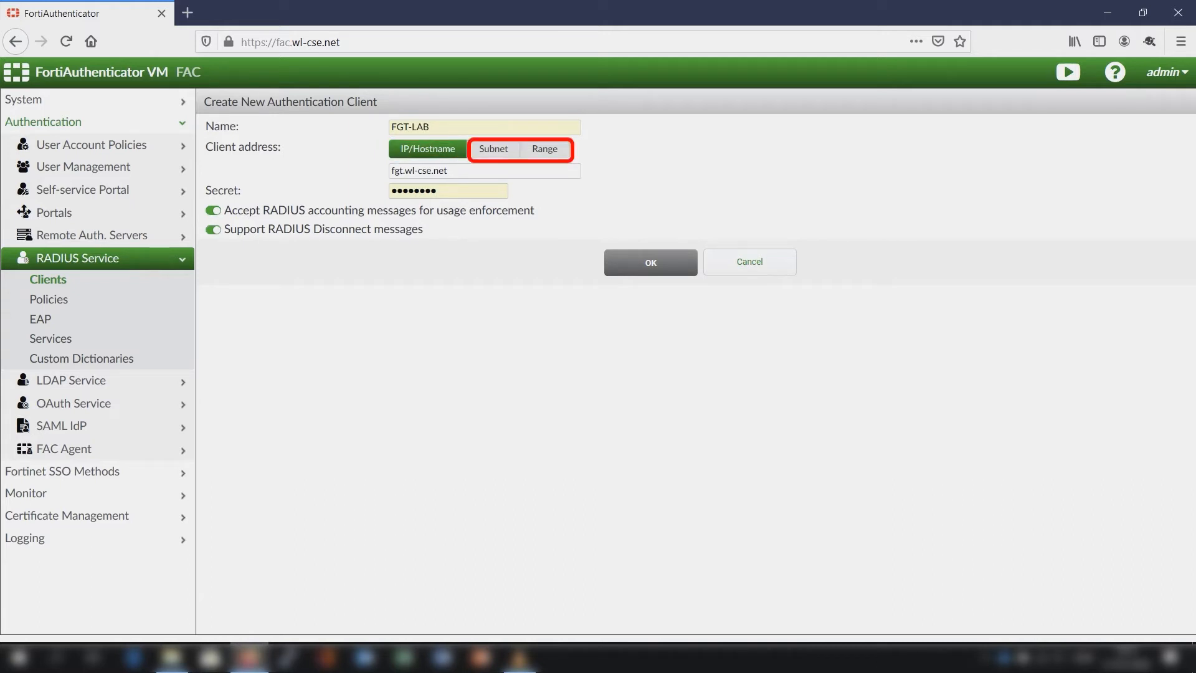
{"action": "left_click", "coordinate": [650, 263]}
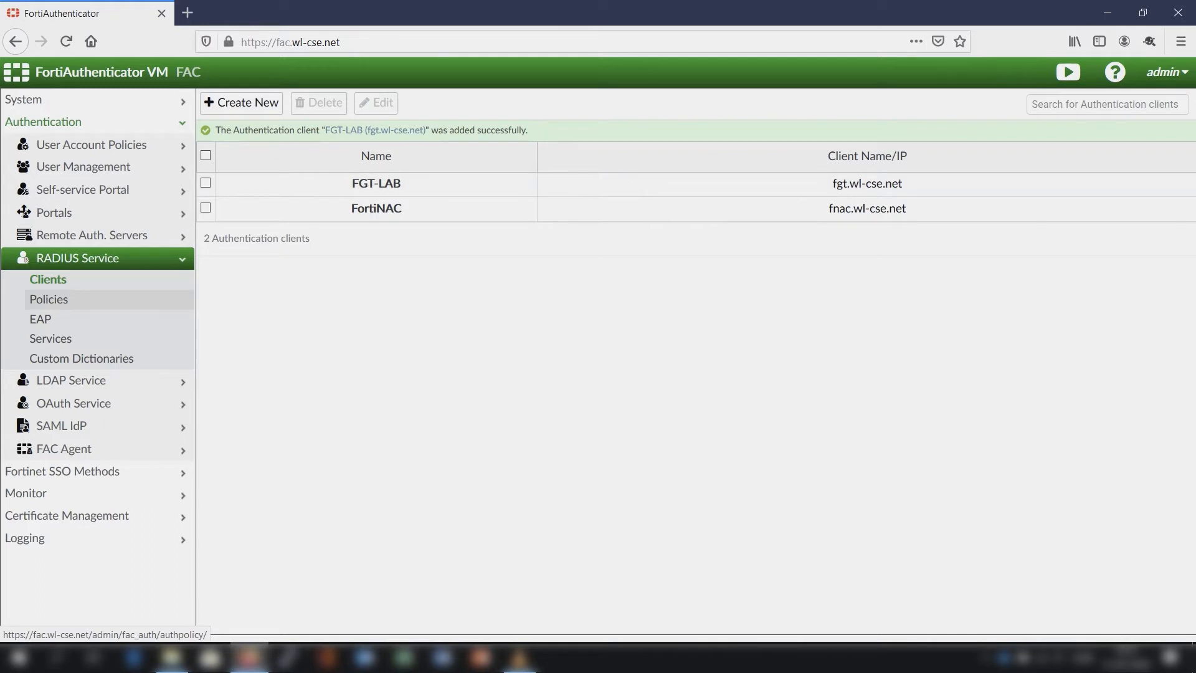
- Create a new RADIUS service policy named FGT-PEAP
{"action": "left_click", "coordinate": [48, 299]}
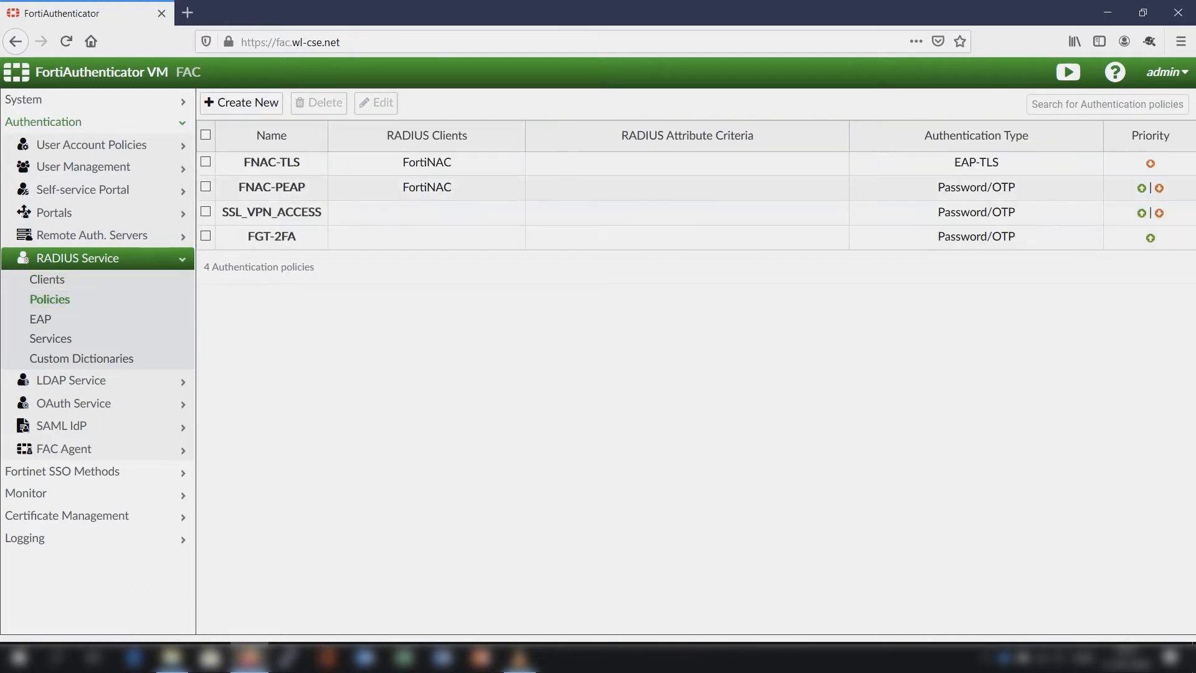
{"action": "left_click", "coordinate": [241, 102]}
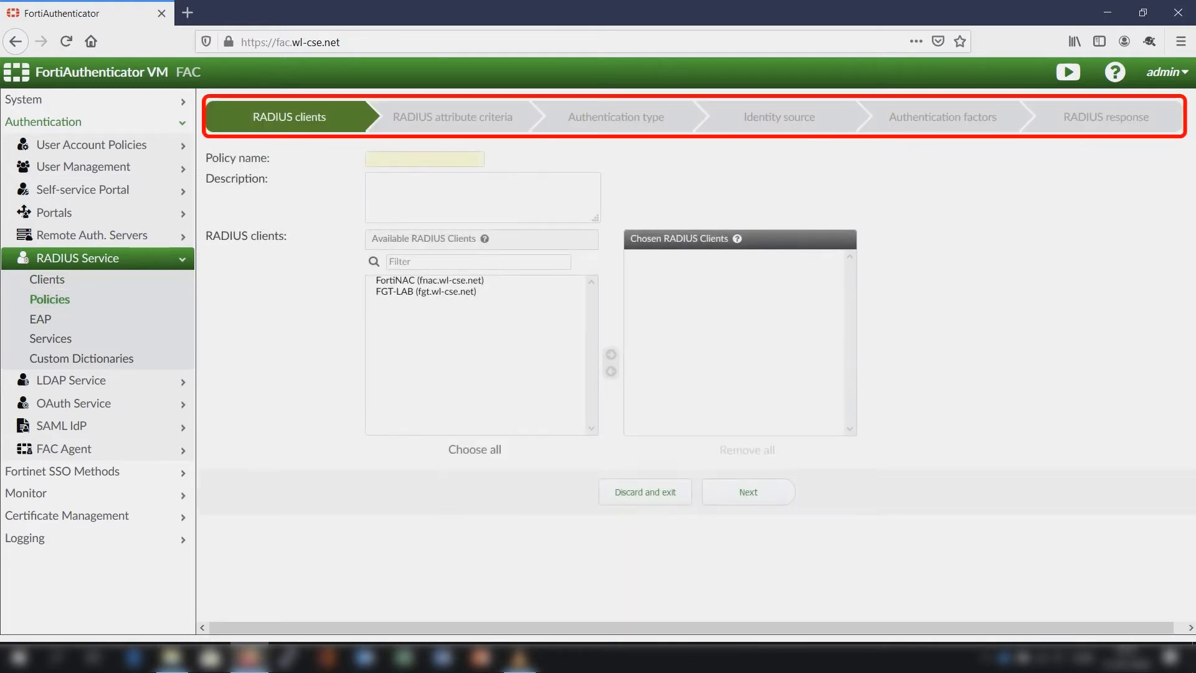
{"action": "type", "text": "FG"}
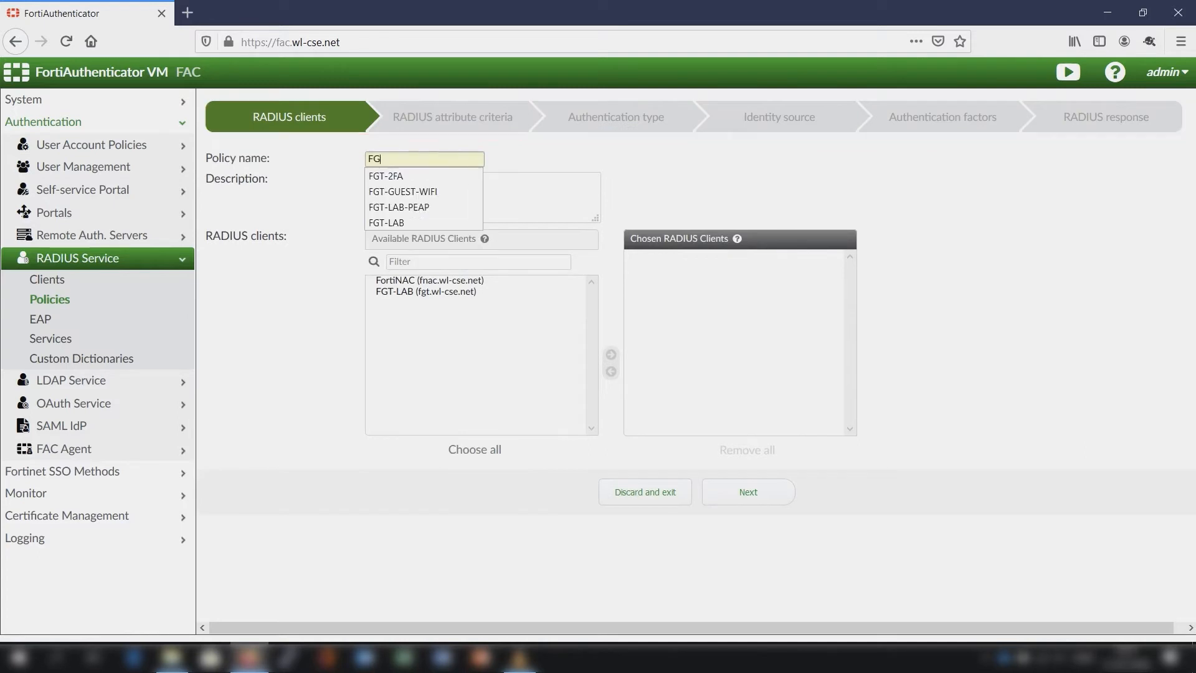
{"action": "type", "text": "T-PEAP"}
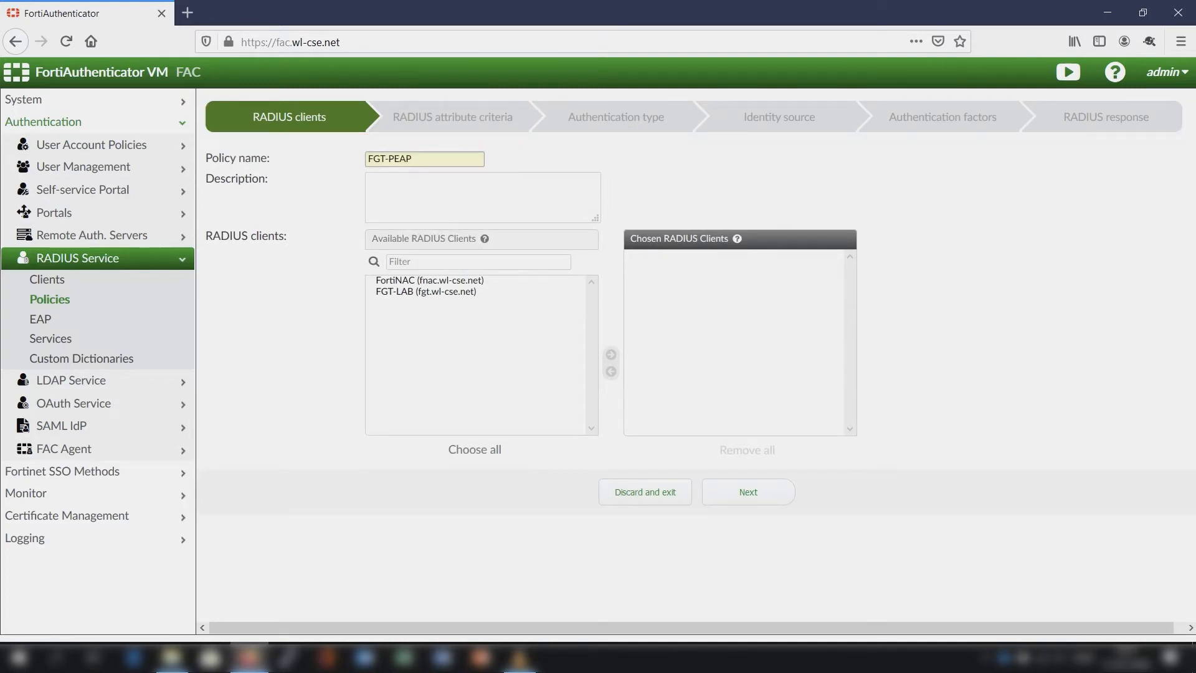
- Enter the policy description "Used for wireless access with AD lookup"
{"action": "key", "text": "Tab"}
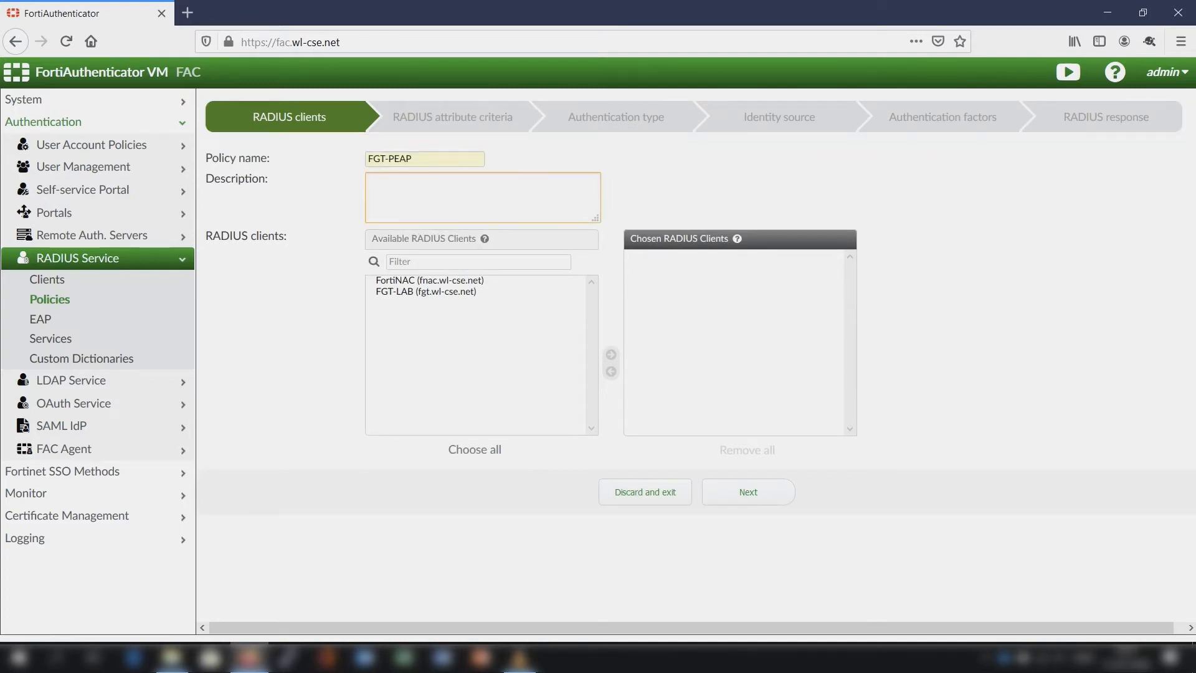
{"action": "type", "text": "Used for wireless access with AD lookup"}
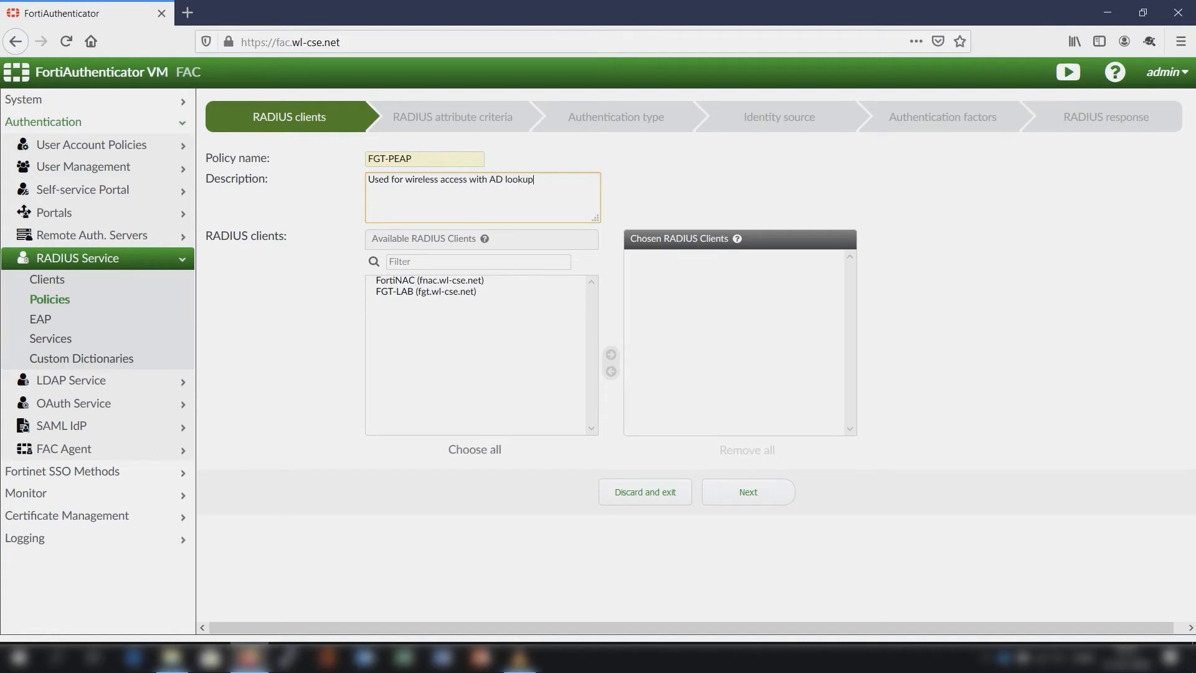
- Assign the FGT-LAB client to the policy and require RADIUS authentication requests to contain specific attributes
{"action": "left_click", "coordinate": [427, 292]}
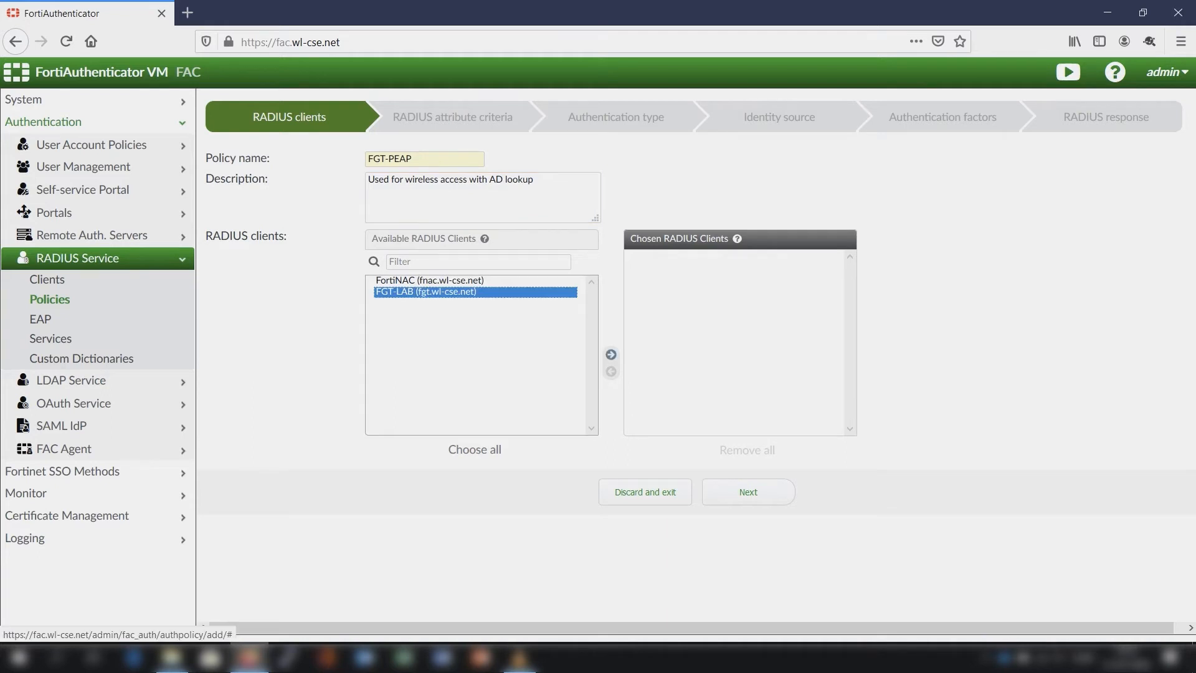
{"action": "left_click", "coordinate": [611, 354]}
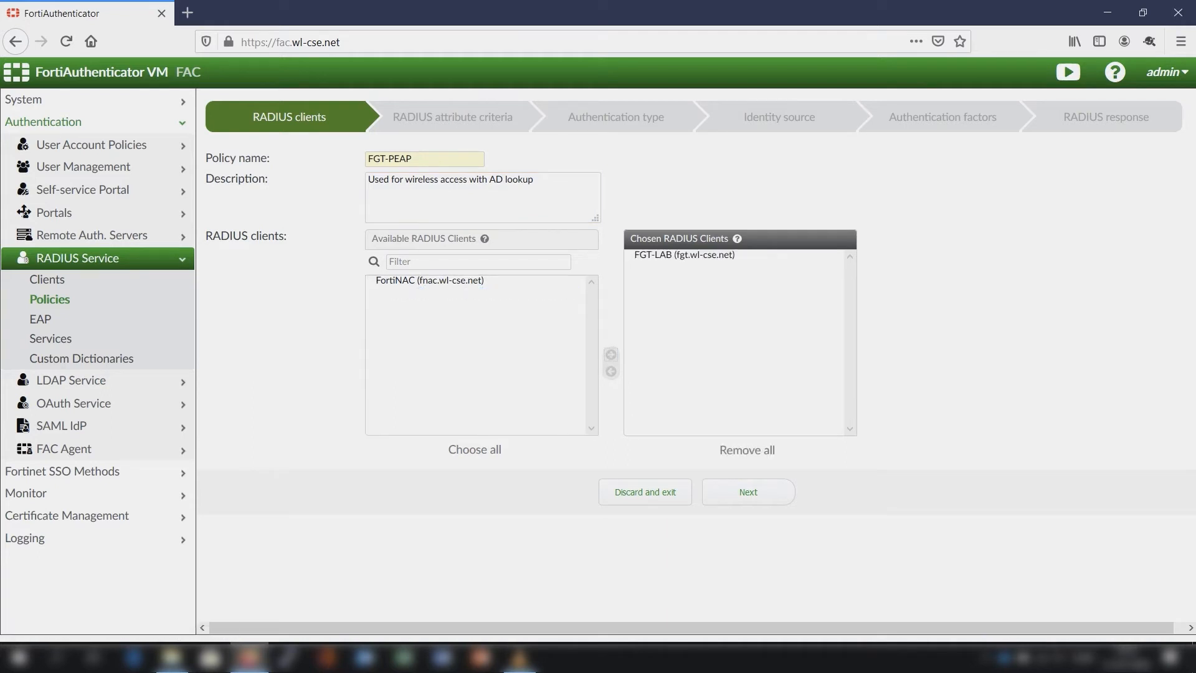
{"action": "left_click", "coordinate": [748, 491]}
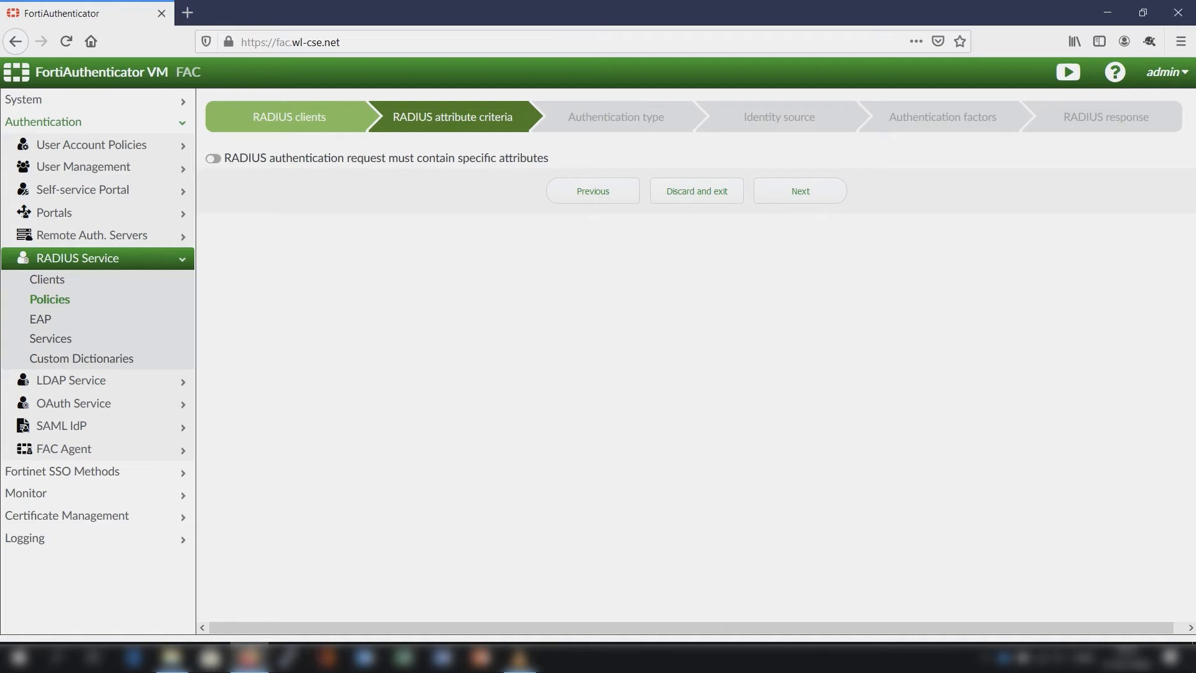
{"action": "left_click", "coordinate": [213, 159]}
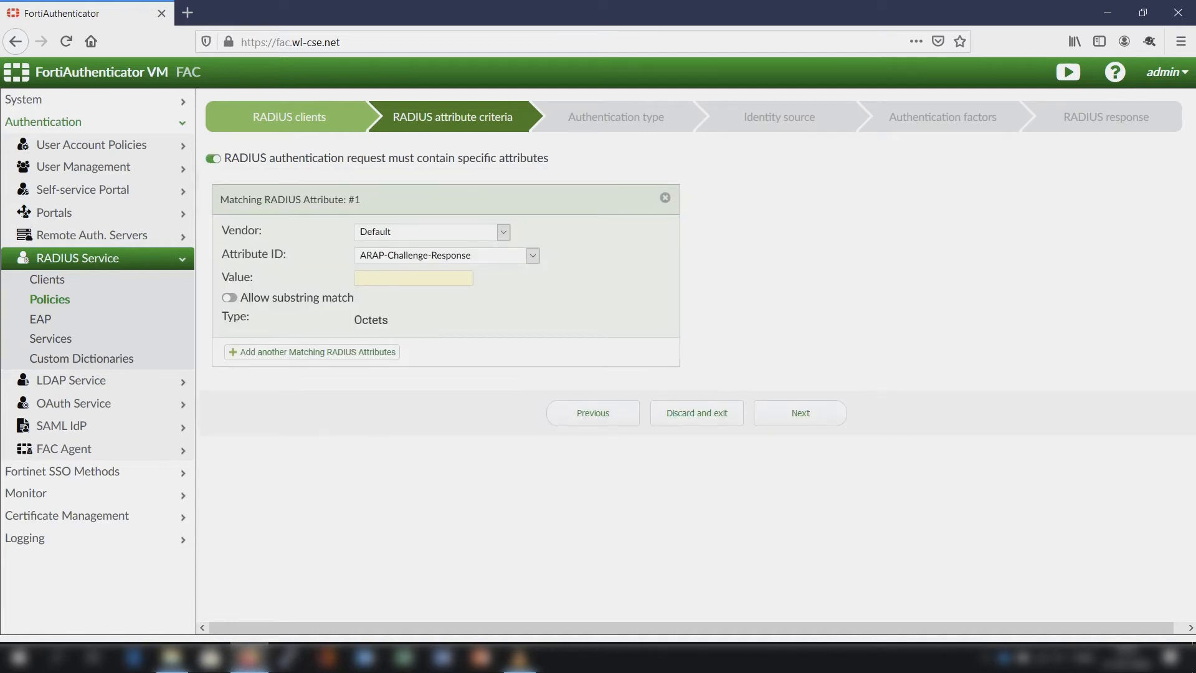
- Examine the full list of vendors available for the matching RADIUS attribute
{"action": "left_click", "coordinate": [432, 233]}
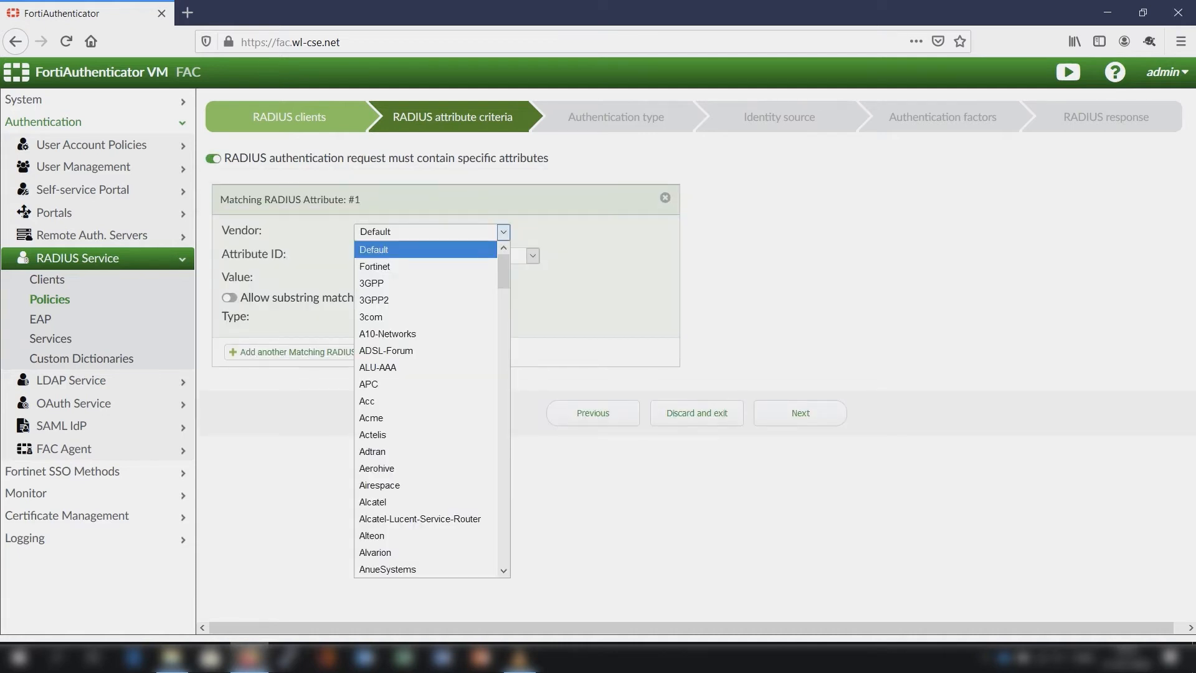
{"action": "scroll", "coordinate": [425, 405], "scroll_direction": "down", "scroll_amount": 1}
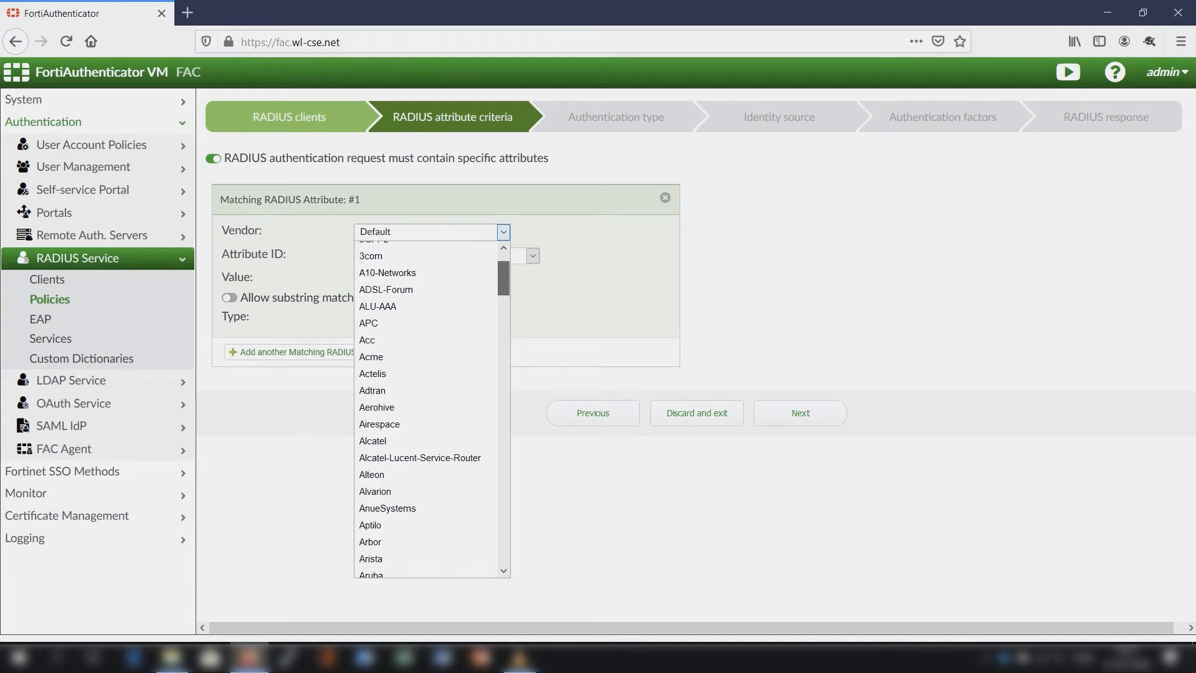
{"action": "scroll", "coordinate": [425, 405], "scroll_direction": "down", "scroll_amount": 8}
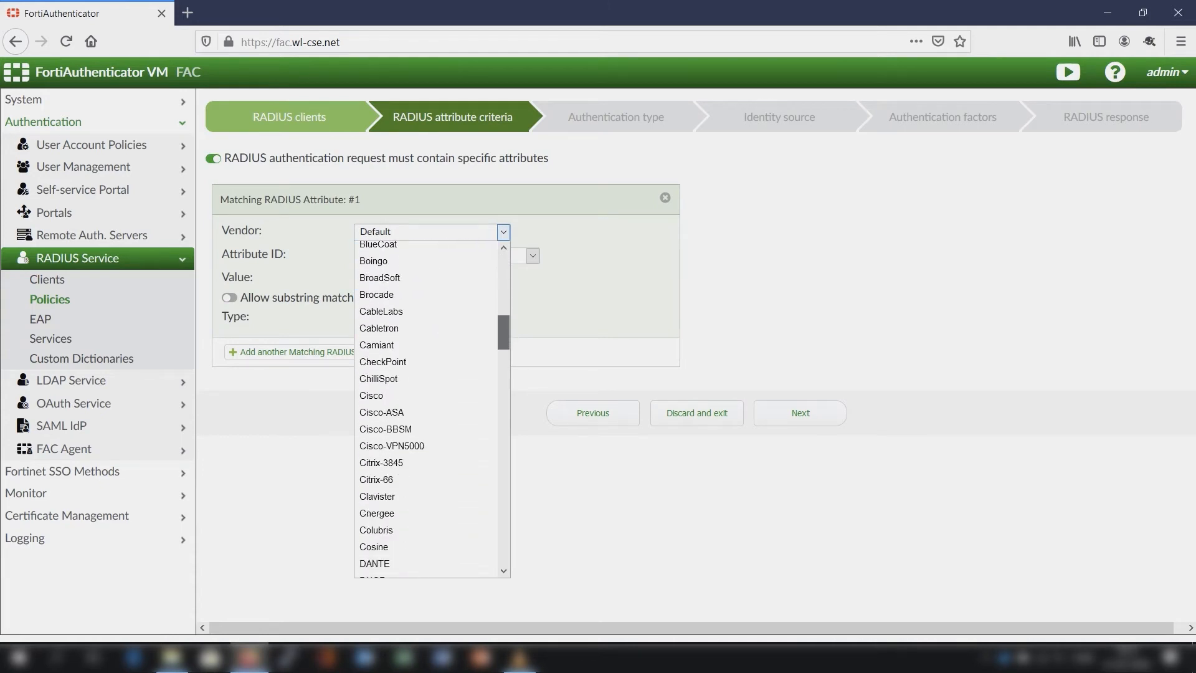
{"action": "scroll", "coordinate": [426, 405], "scroll_direction": "down", "scroll_amount": 10}
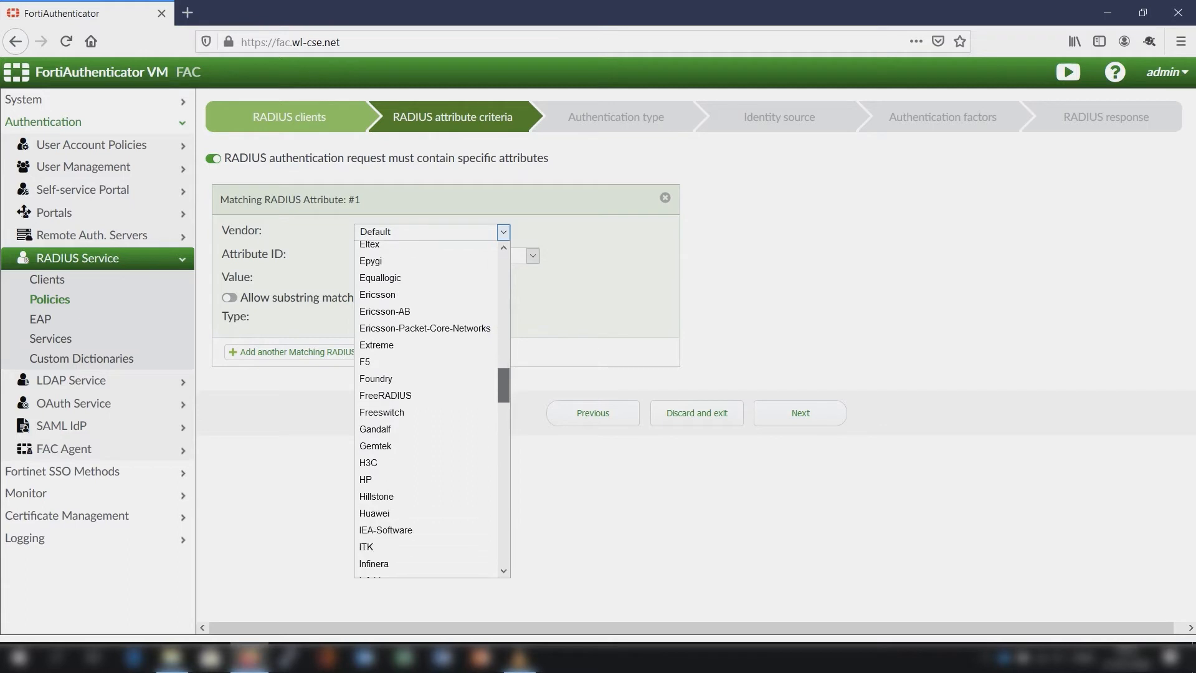
{"action": "scroll", "coordinate": [425, 405], "scroll_direction": "down", "scroll_amount": 10}
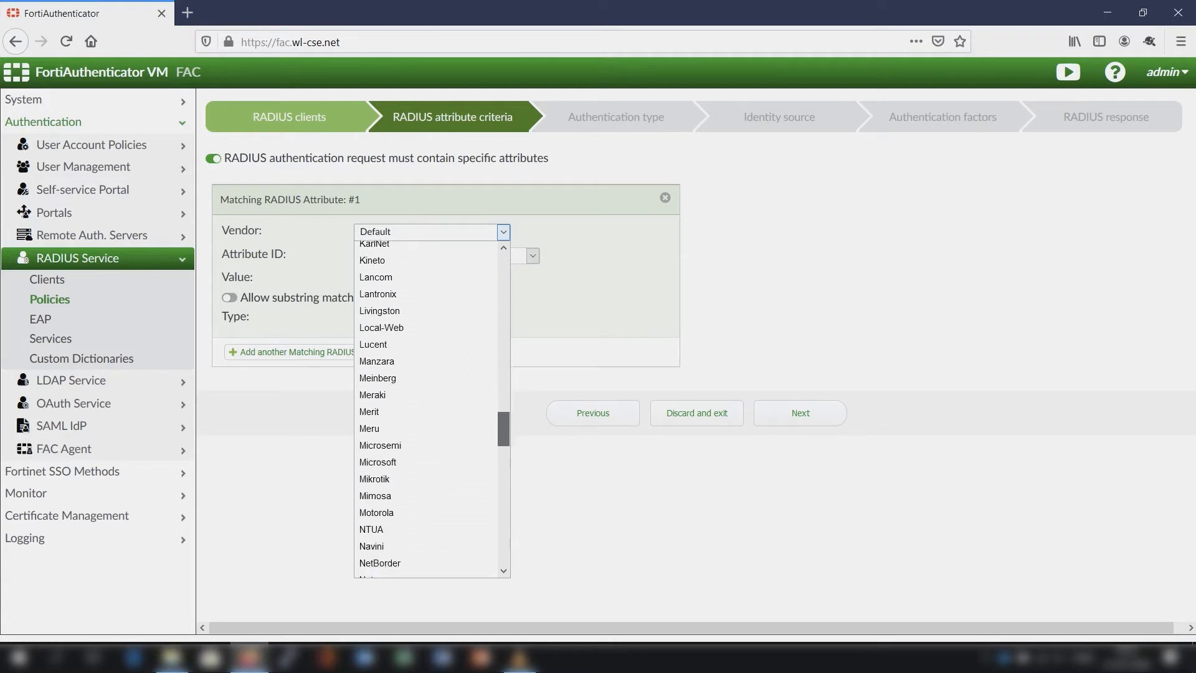
{"action": "scroll", "coordinate": [425, 405], "scroll_direction": "down", "scroll_amount": 10}
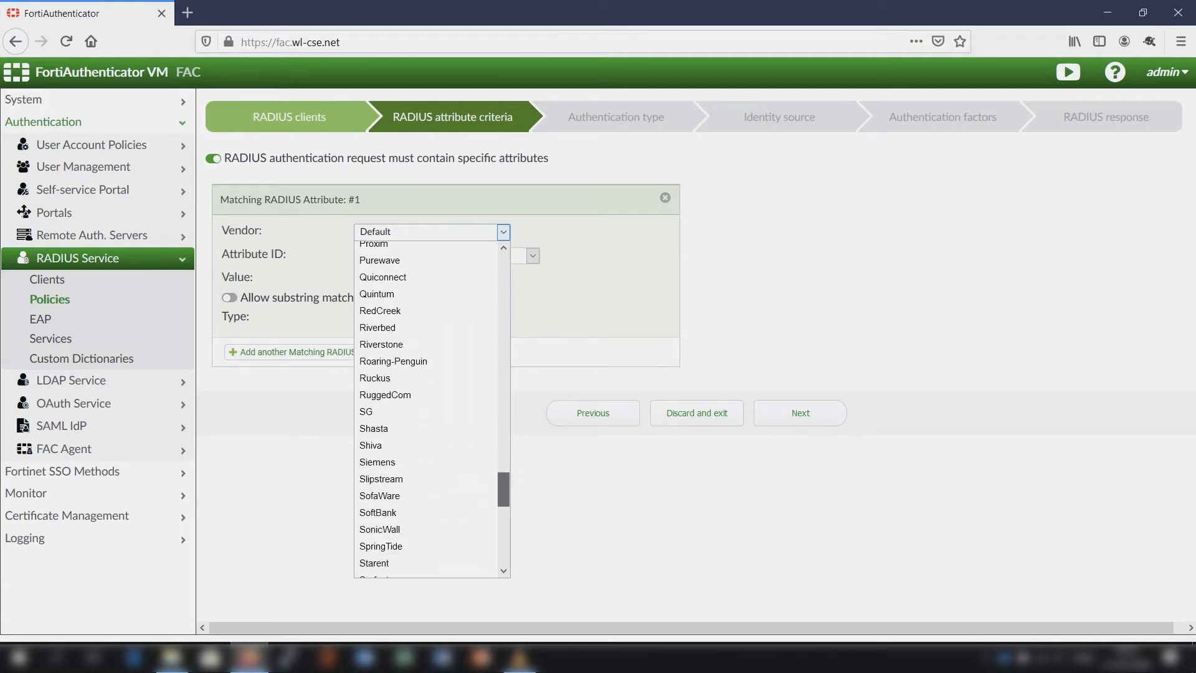
{"action": "scroll", "coordinate": [426, 405], "scroll_direction": "down", "scroll_amount": 10}
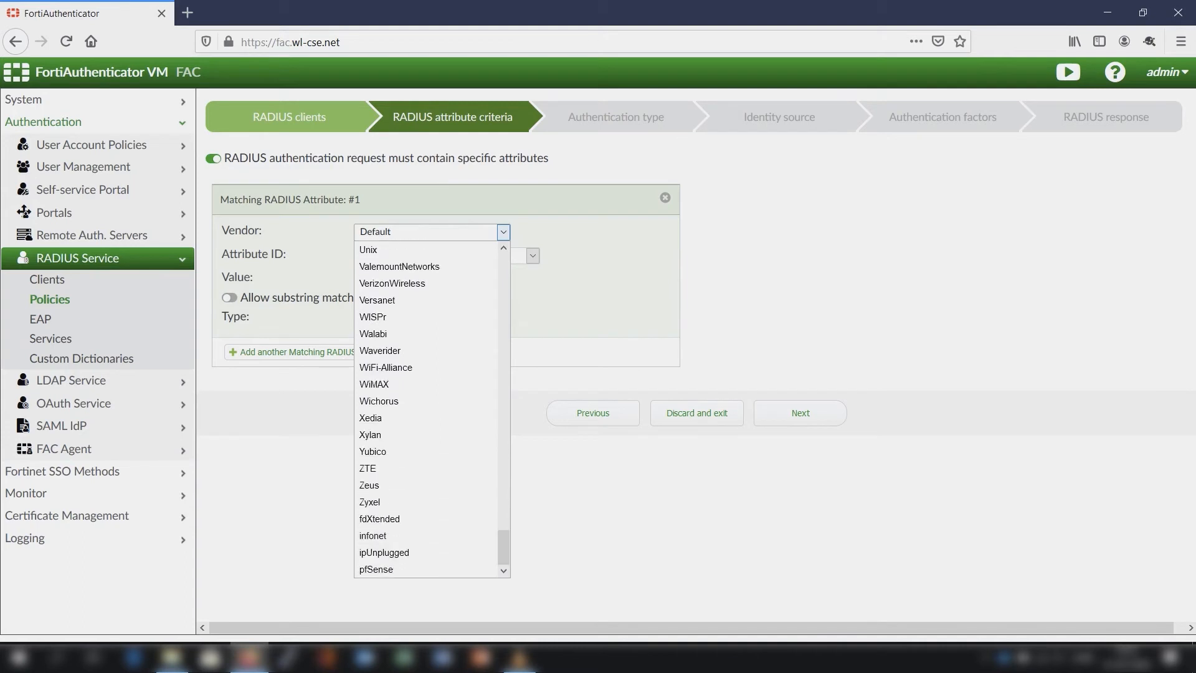
{"action": "key", "text": "Escape"}
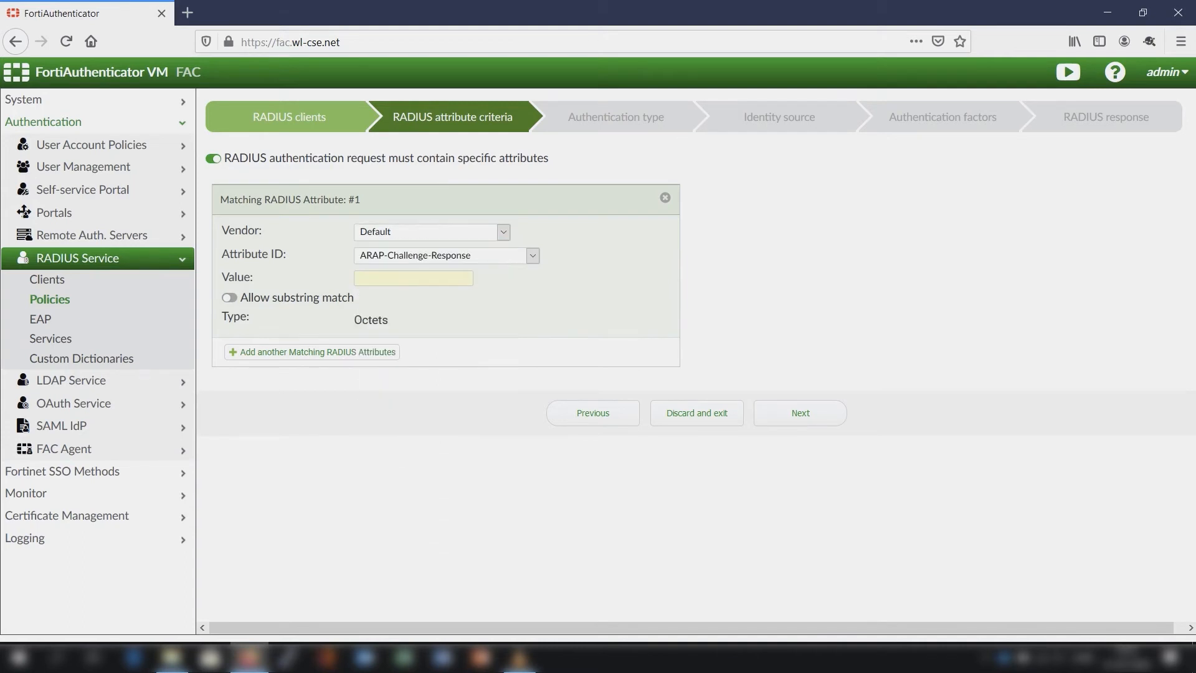
- Set the matching RADIUS attribute's vendor to Fortinet and its attribute ID to Fortinet-SSID
{"action": "left_click", "coordinate": [432, 232]}
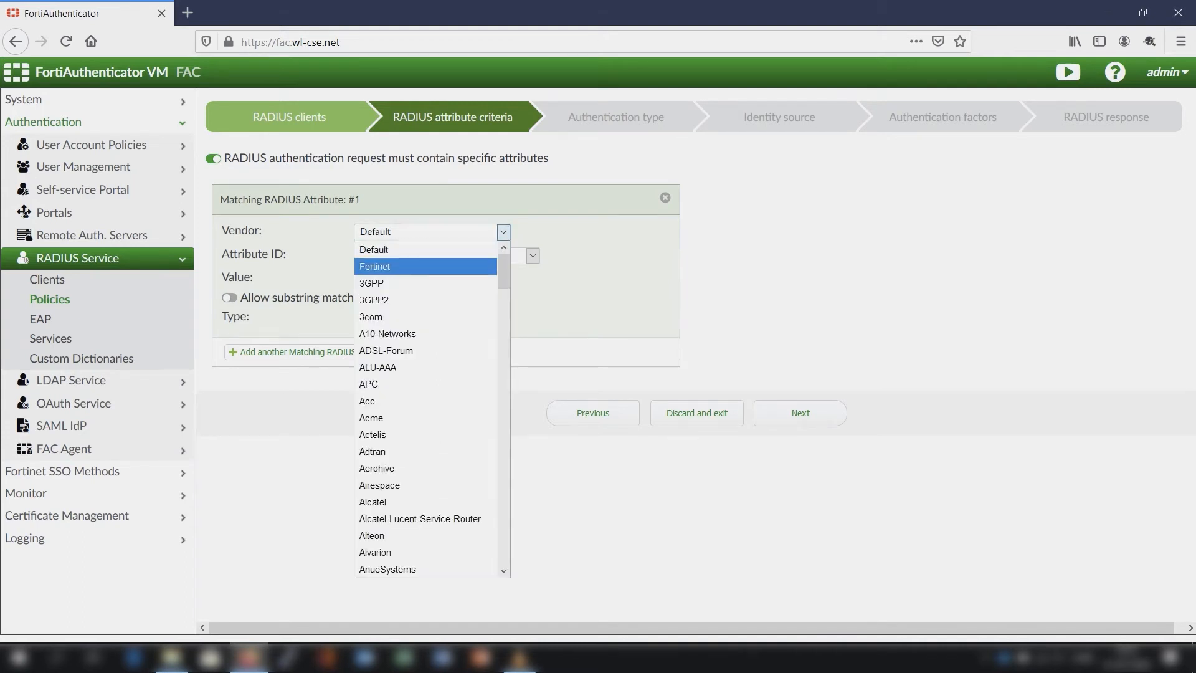
{"action": "key", "text": "Return"}
{"action": "key", "text": "Tab"}
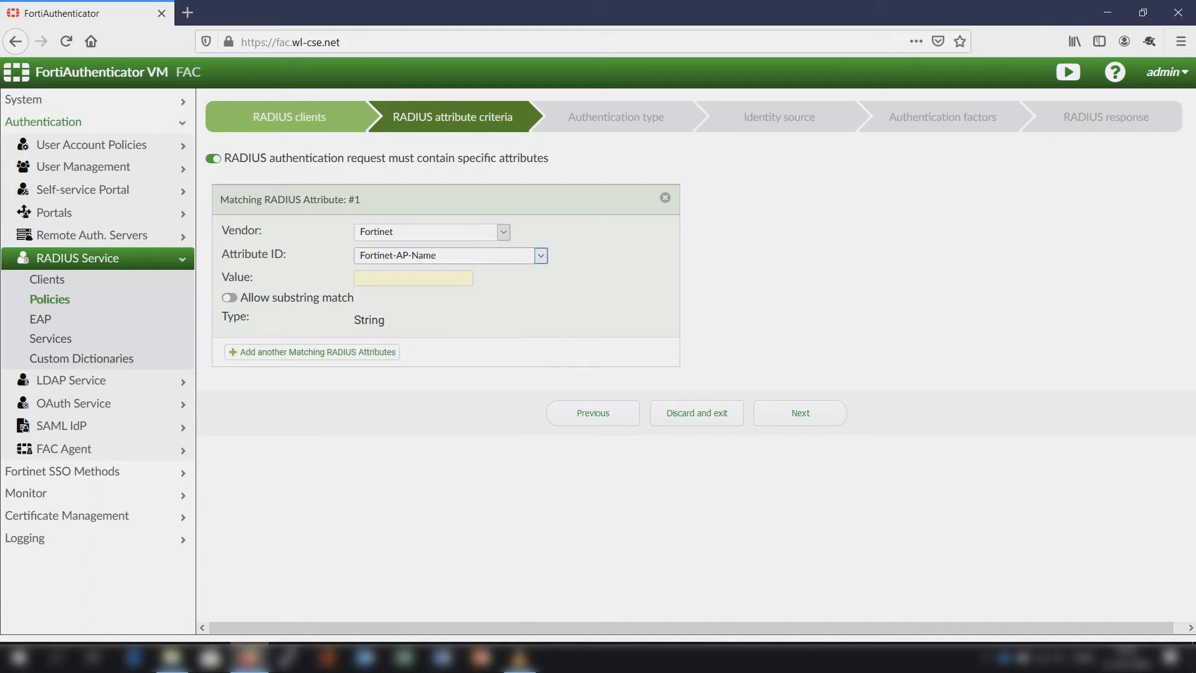
{"action": "key", "text": "alt+Down"}
{"action": "key", "text": "Down"}
{"action": "left_click_drag", "start_coordinate": [540, 301], "coordinate": [540, 387]}
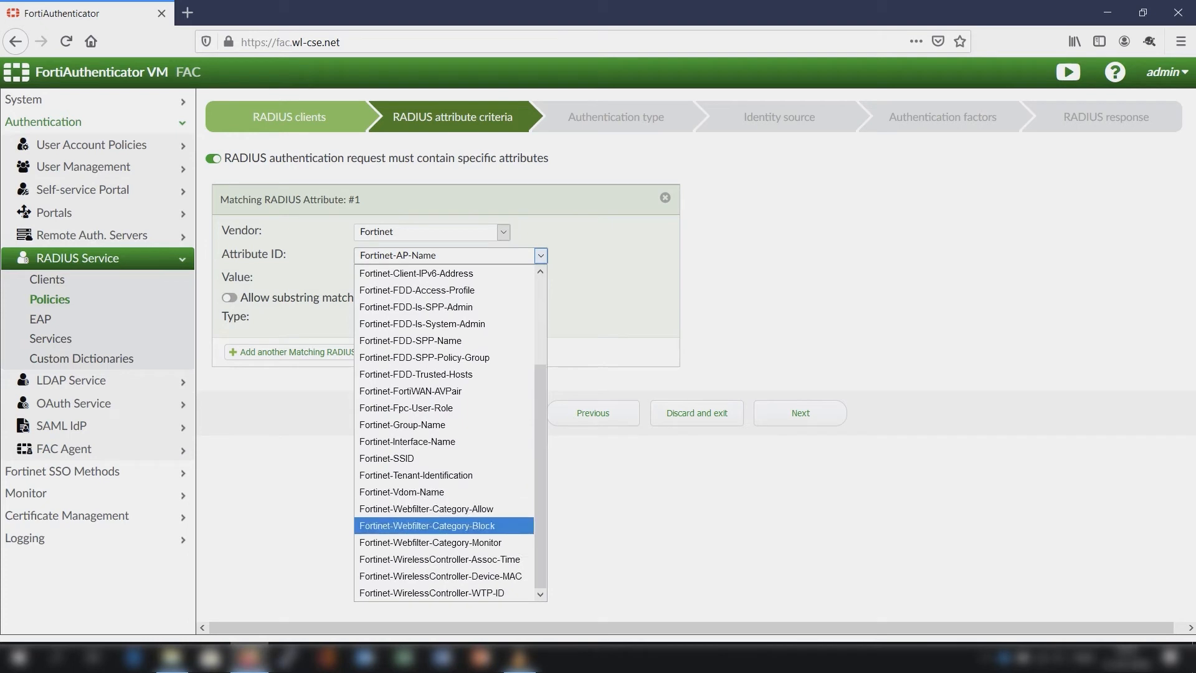
{"action": "key", "text": "Up"}
{"action": "key", "text": "Up"}
{"action": "key", "text": "Up"}
{"action": "key", "text": "Up"}
{"action": "key", "text": "Up"}
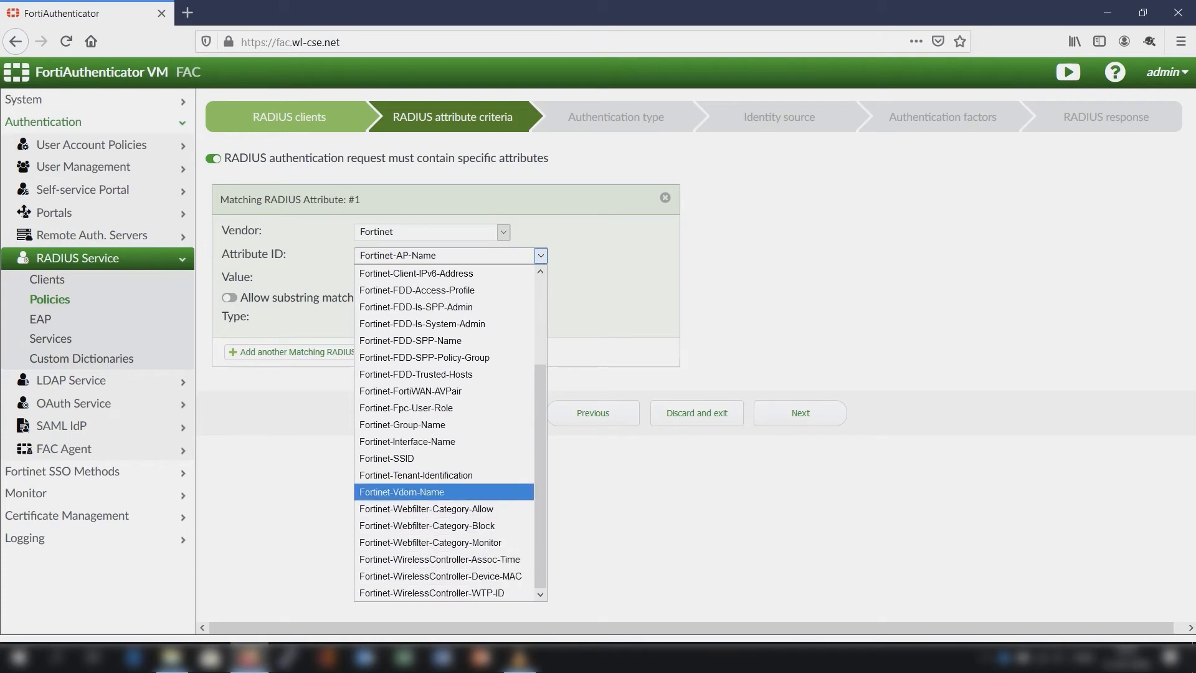
{"action": "key", "text": "Return"}
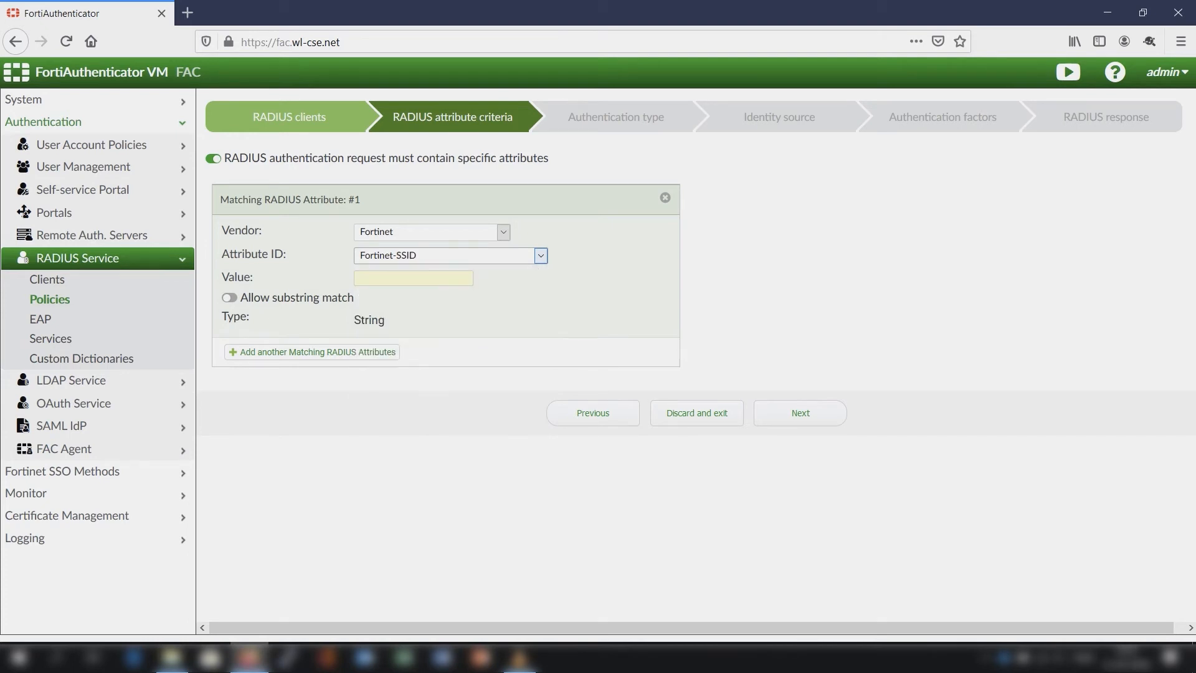
- Set the Fortinet-SSID attribute's value to FGT-FAC-8021X and continue to the authentication type stage
{"action": "left_click", "coordinate": [413, 278]}
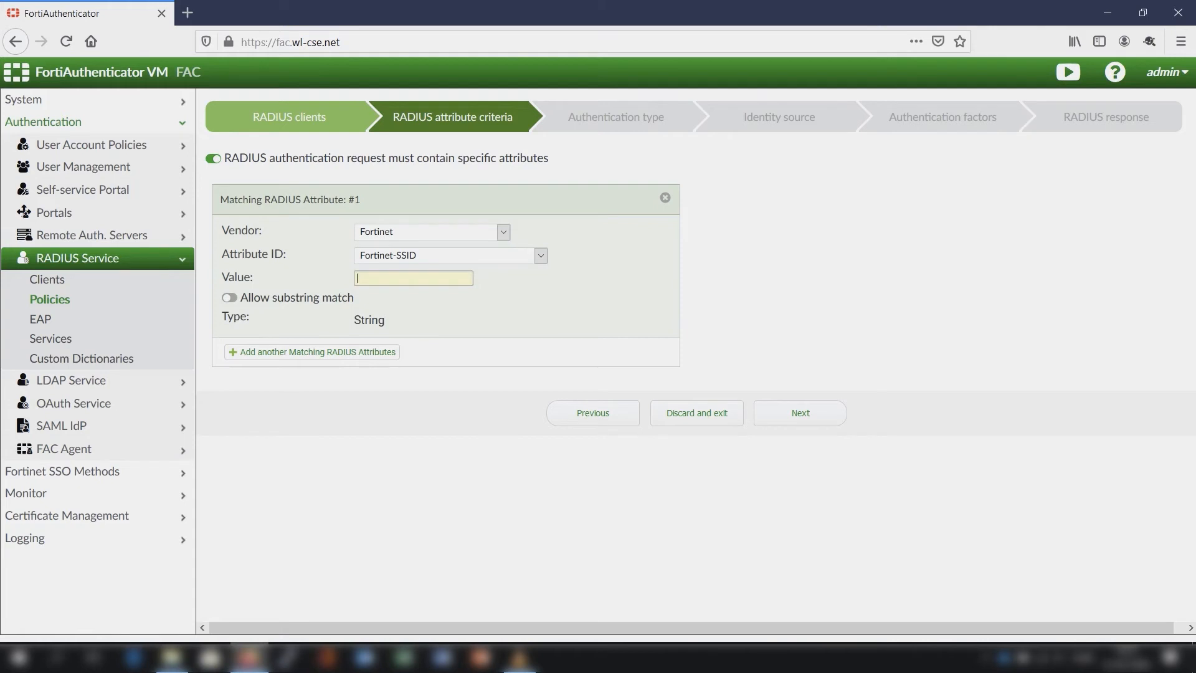
{"action": "type", "text": "FGT-FAC-8021X"}
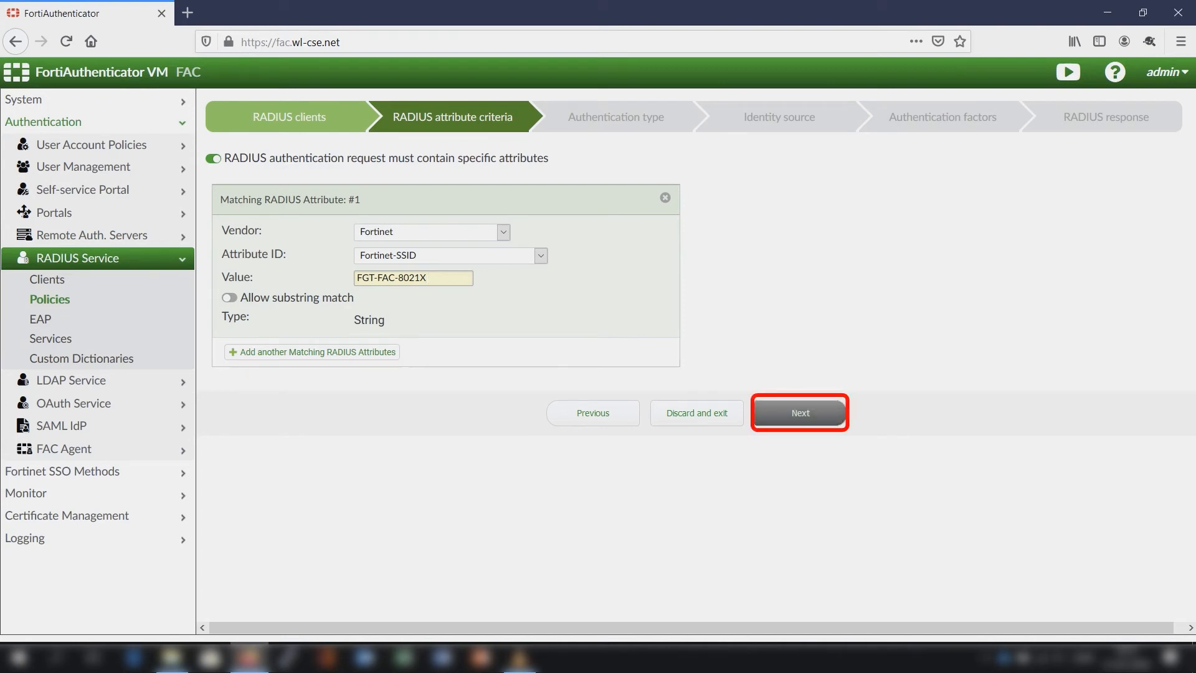
{"action": "left_click", "coordinate": [800, 413]}
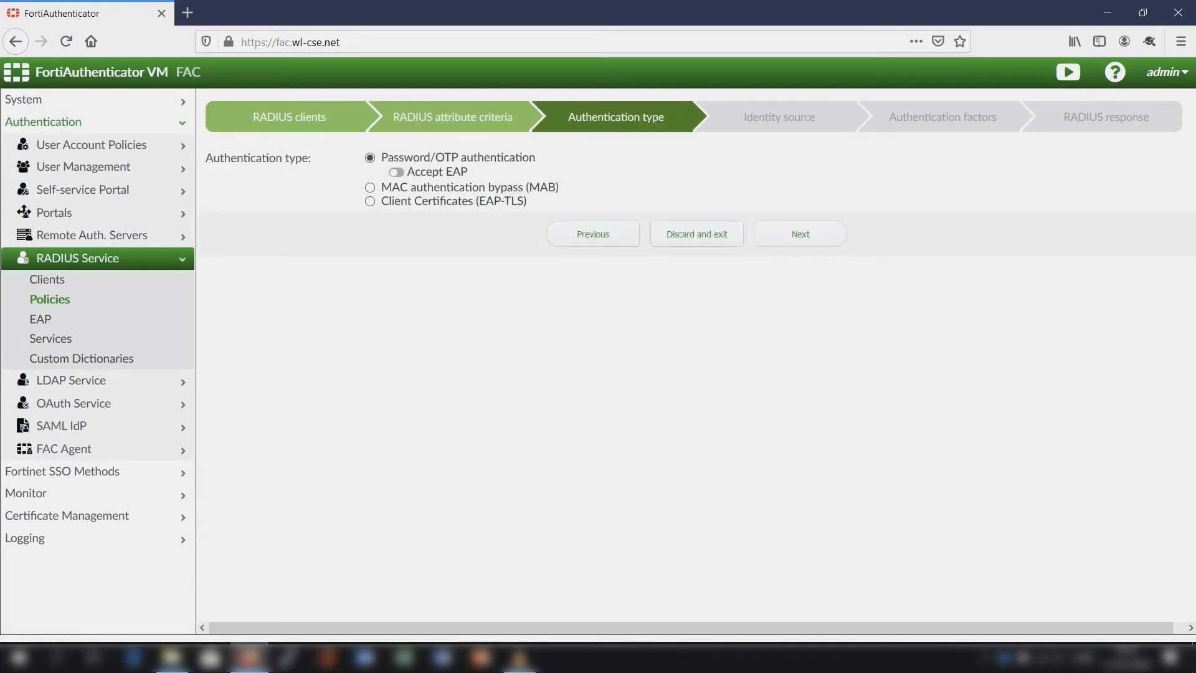
- Accept EAP with PEAP for password/OTP authentication and continue to the identity source stage
{"action": "left_click", "coordinate": [396, 173]}
{"action": "left_click", "coordinate": [410, 189]}
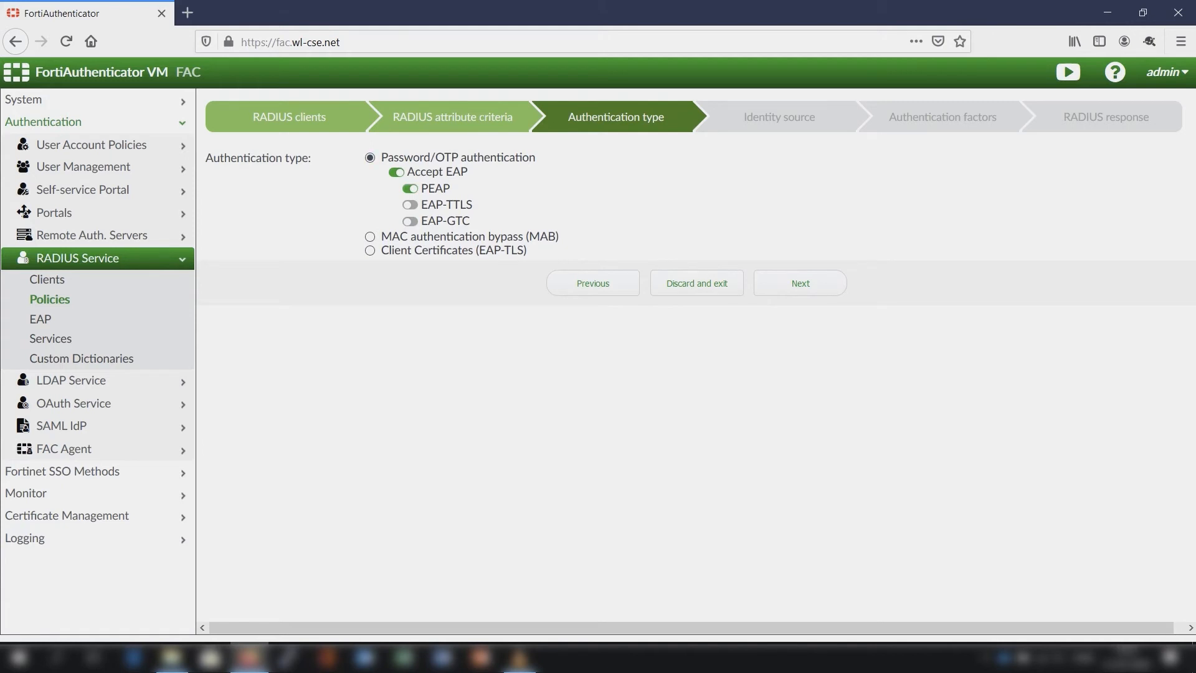
{"action": "left_click", "coordinate": [801, 283]}
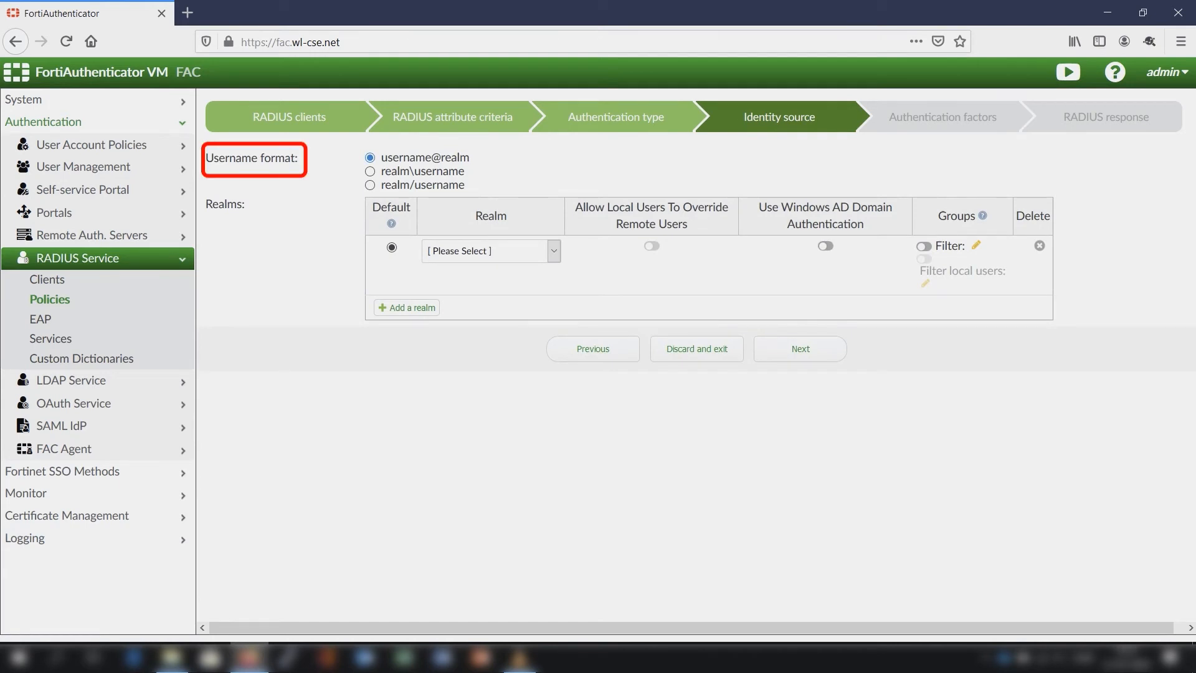
- Set the default realm to ad | AD (dc01.wl-cse.net) and enable Windows AD domain authentication for it
{"action": "left_click", "coordinate": [554, 251]}
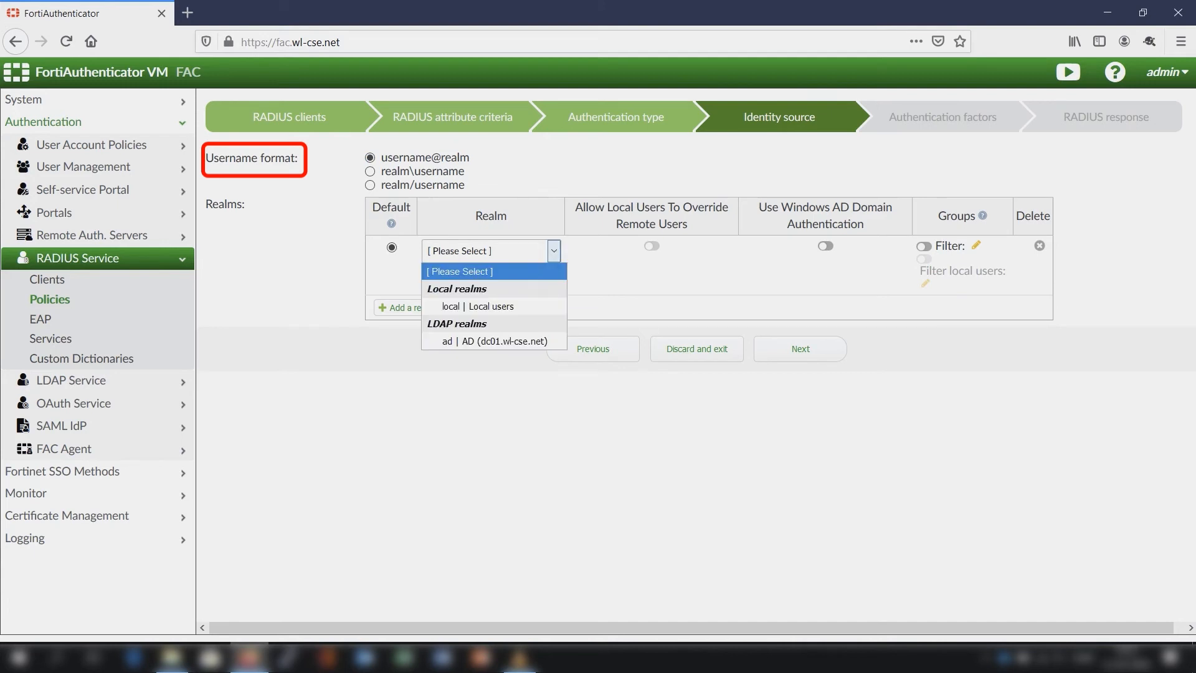
{"action": "left_click", "coordinate": [494, 342]}
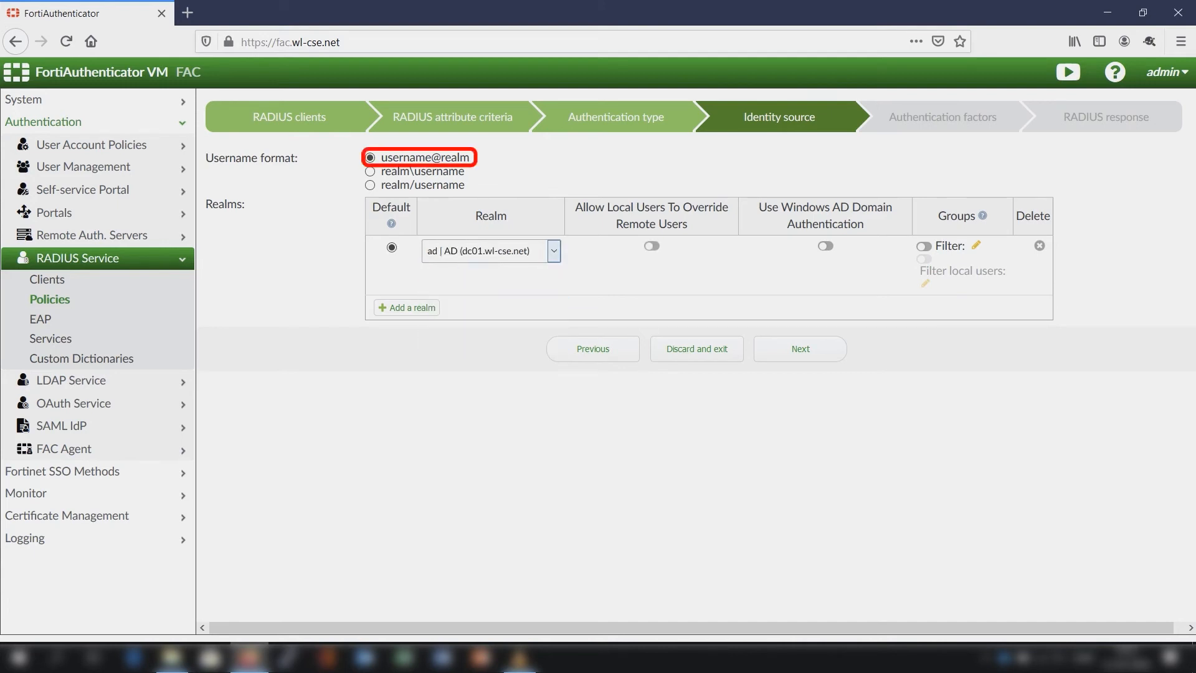
{"action": "left_click", "coordinate": [826, 246]}
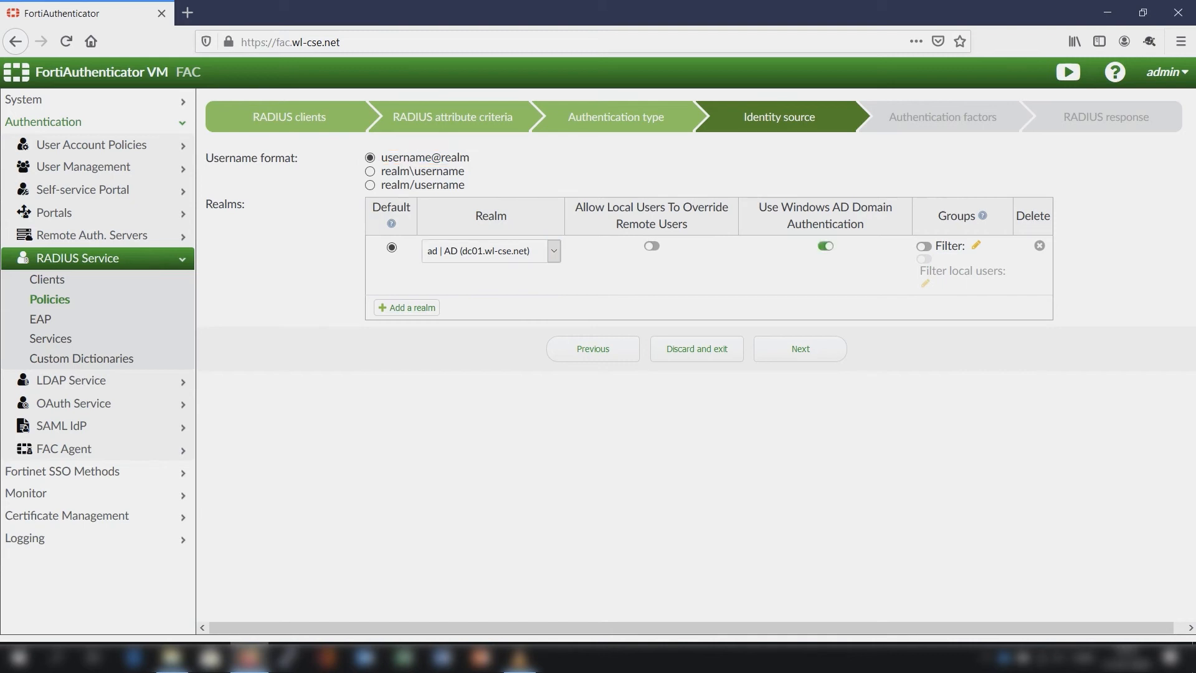
- Enable the AD realm's group filter with the STAFF user group and continue to the authentication factors stage
{"action": "left_click", "coordinate": [924, 247]}
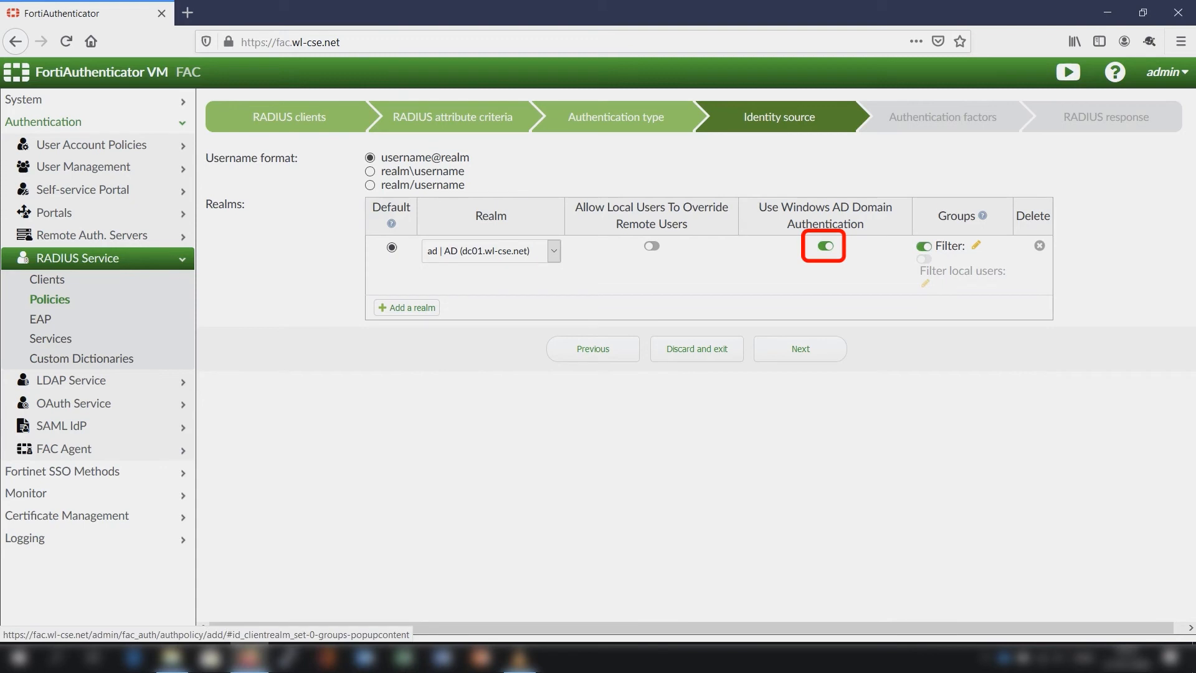
{"action": "left_click", "coordinate": [976, 245]}
{"action": "left_click", "coordinate": [475, 262]}
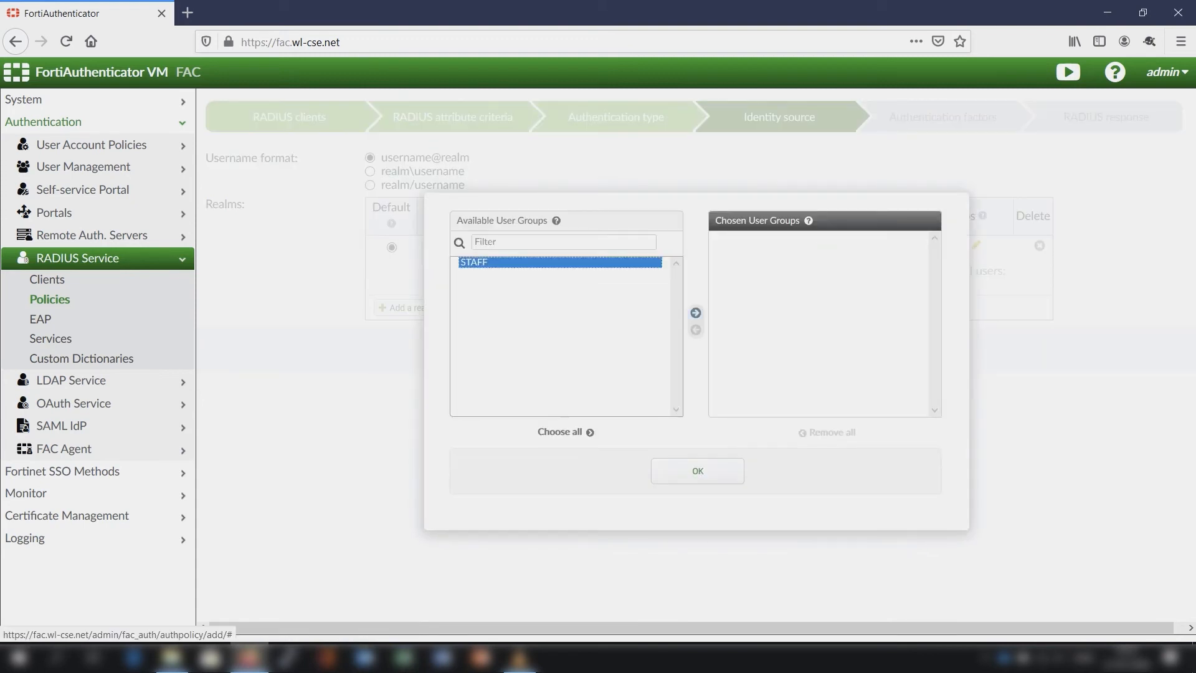
{"action": "left_click", "coordinate": [696, 312]}
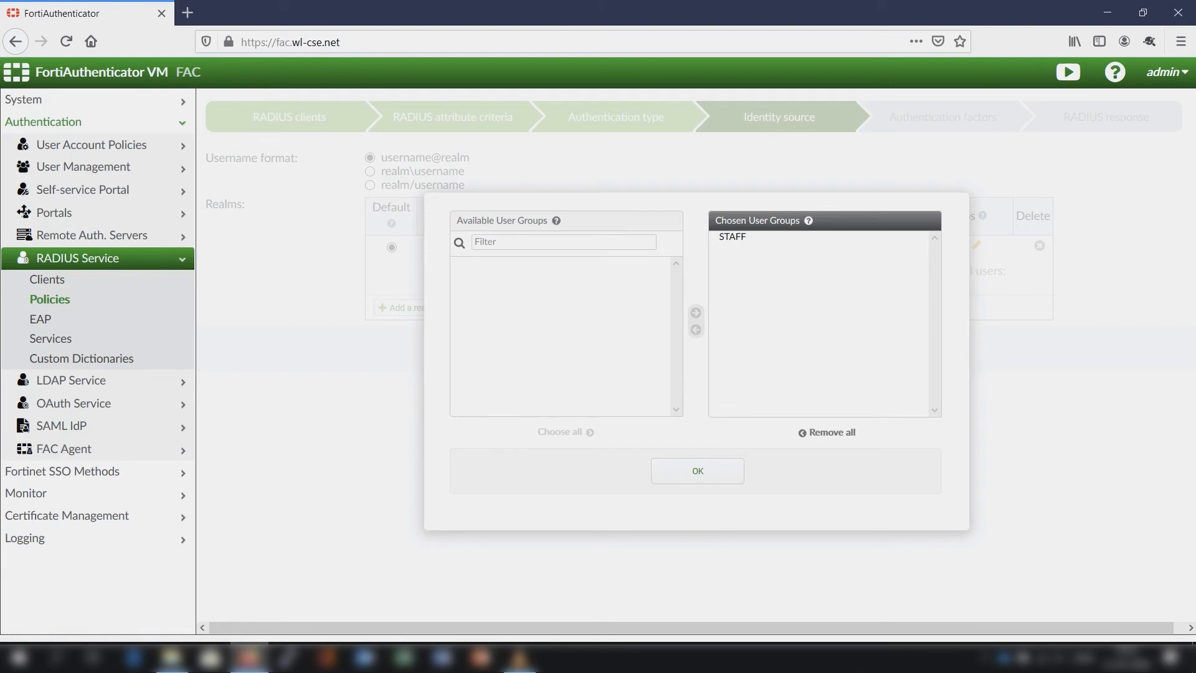
{"action": "left_click", "coordinate": [697, 471]}
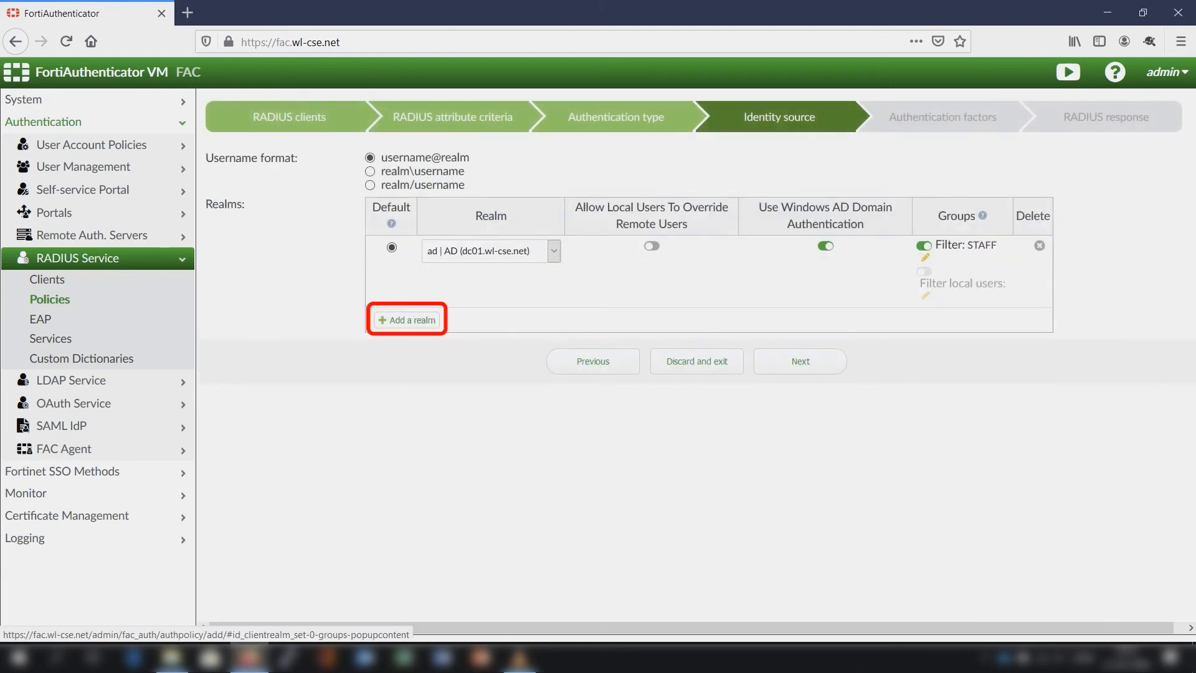
{"action": "left_click", "coordinate": [800, 361]}
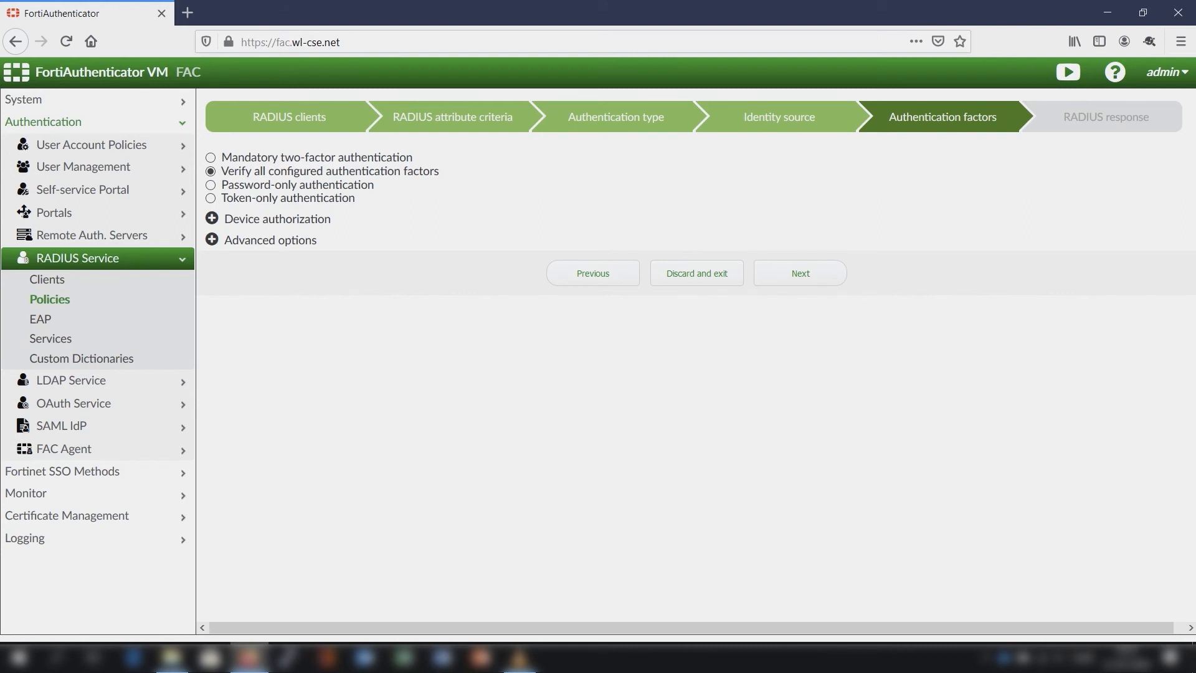
- Review the device authorization and advanced options, then save the policy with verification of all configured authentication factors
{"action": "left_click", "coordinate": [212, 218]}
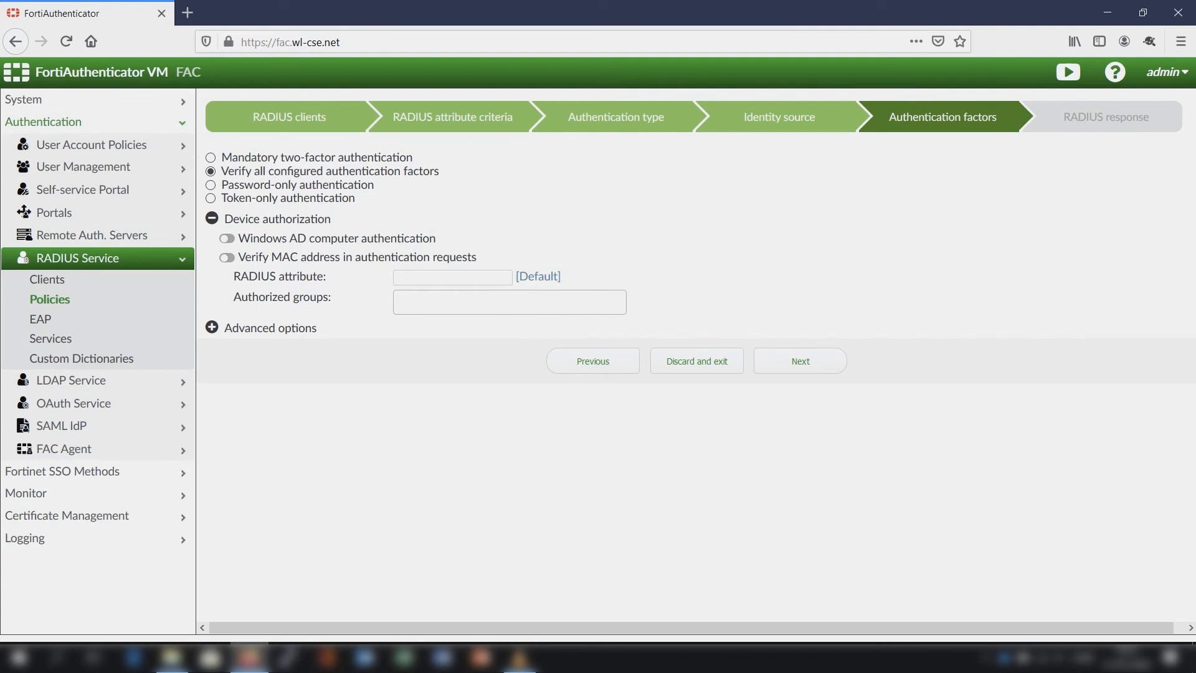
{"action": "left_click", "coordinate": [211, 327]}
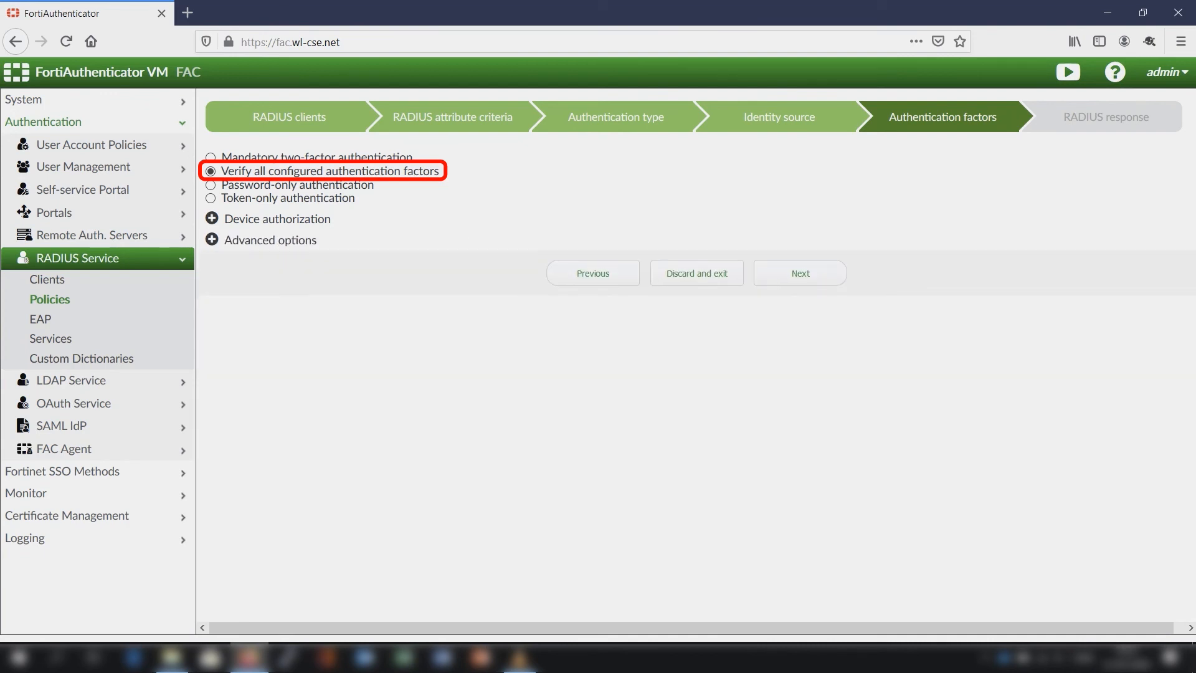
{"action": "left_click", "coordinate": [801, 274]}
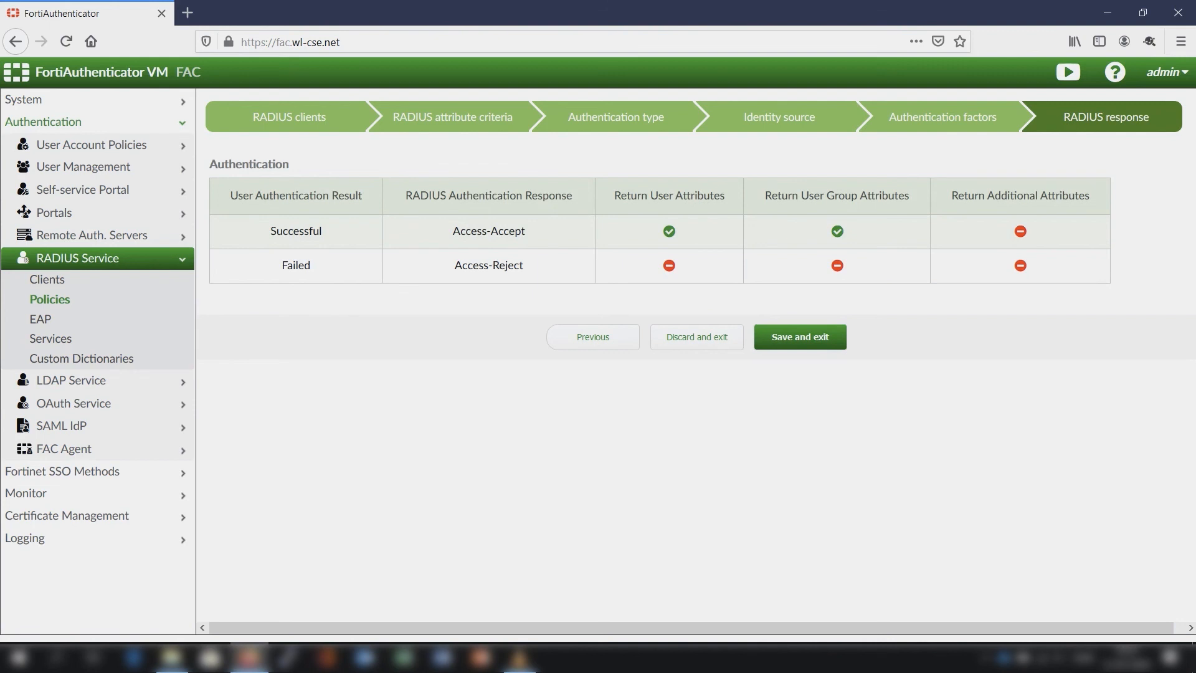
{"action": "left_click", "coordinate": [800, 337]}
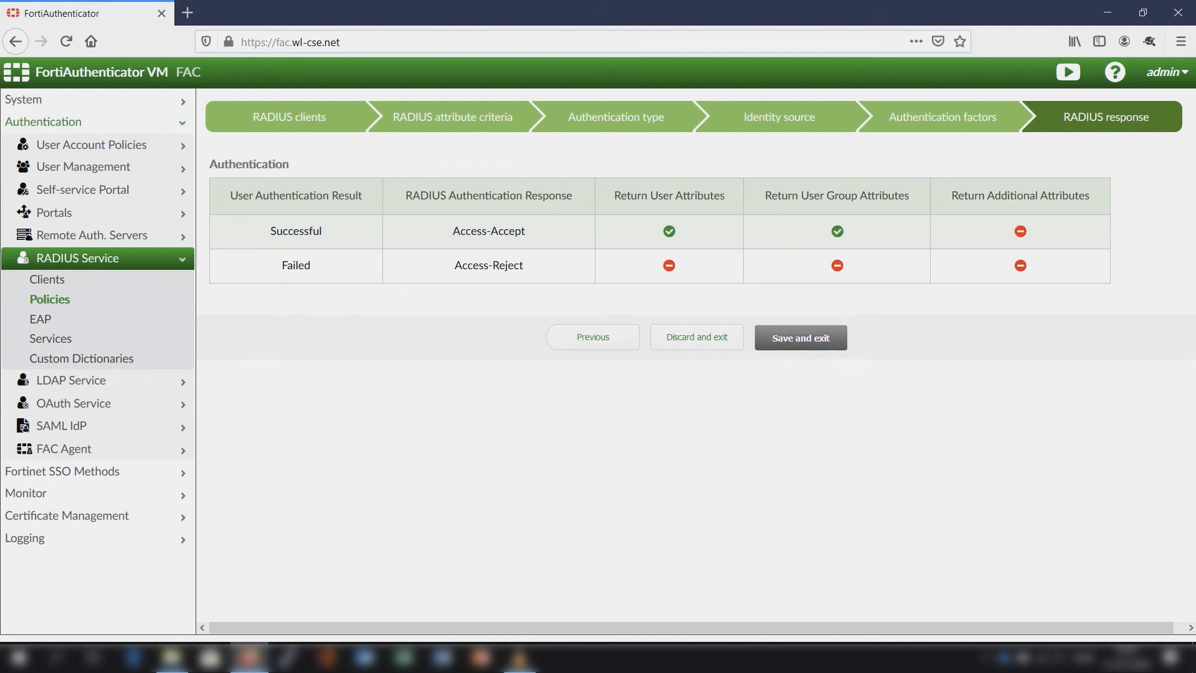